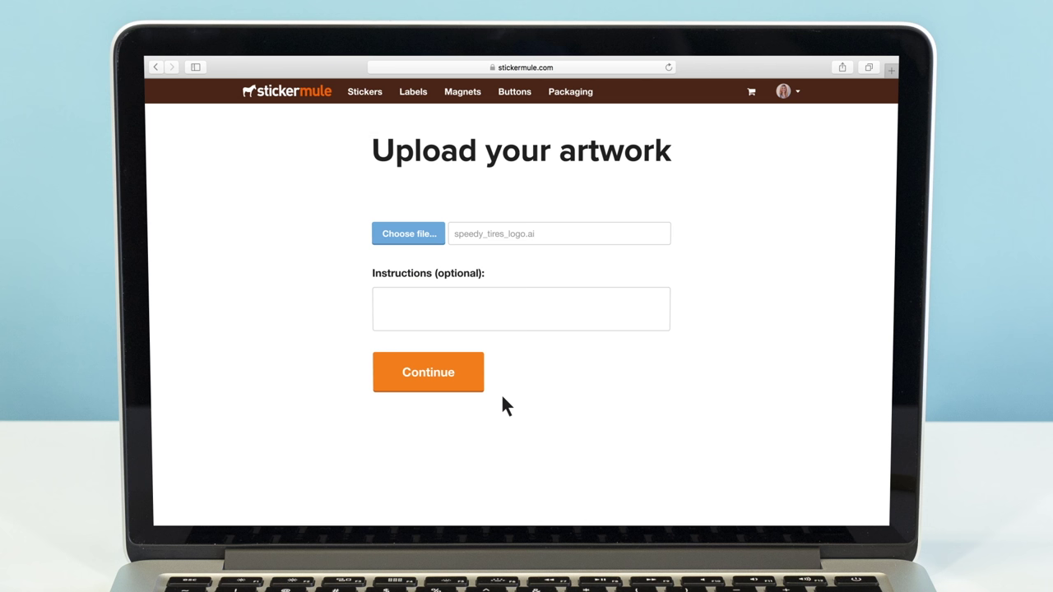
- Submit the uploaded speedy_tires_logo.ai, check out, and approve the 4" x 3.84" sticker proof
left_click(466, 379)
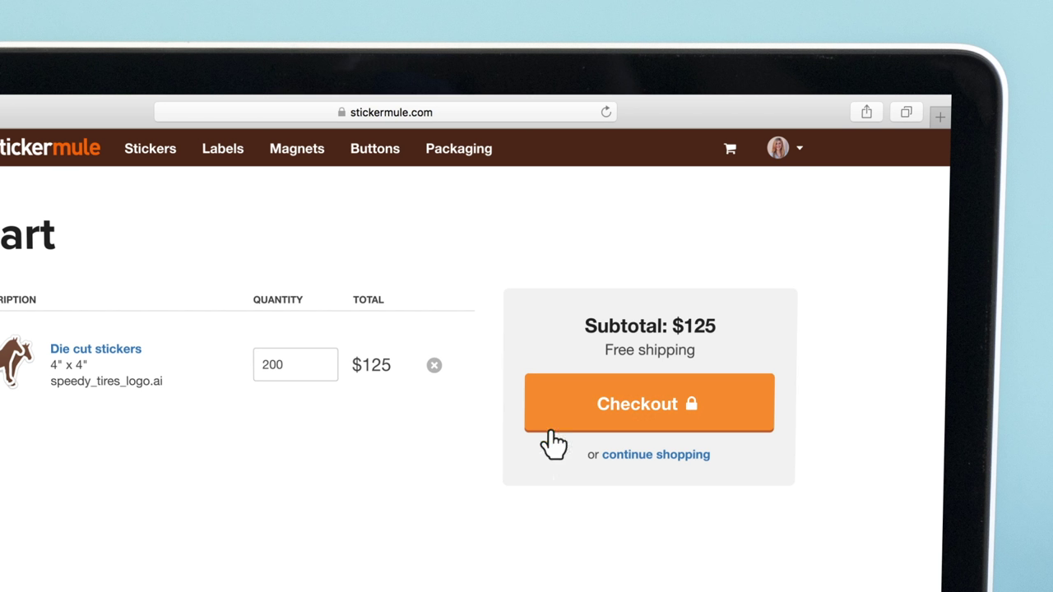
left_click(565, 423)
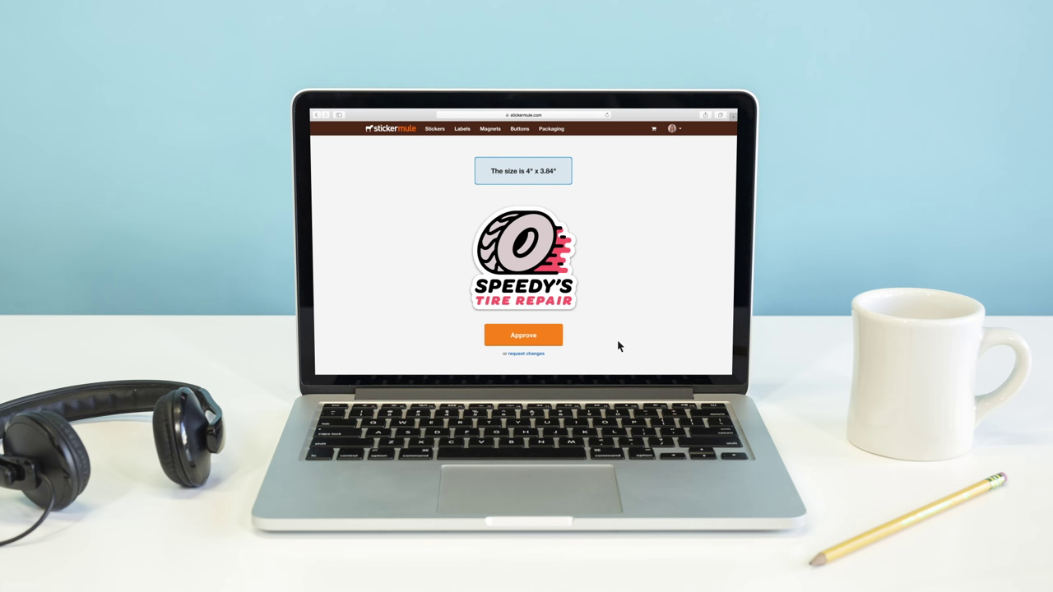
left_click(557, 336)
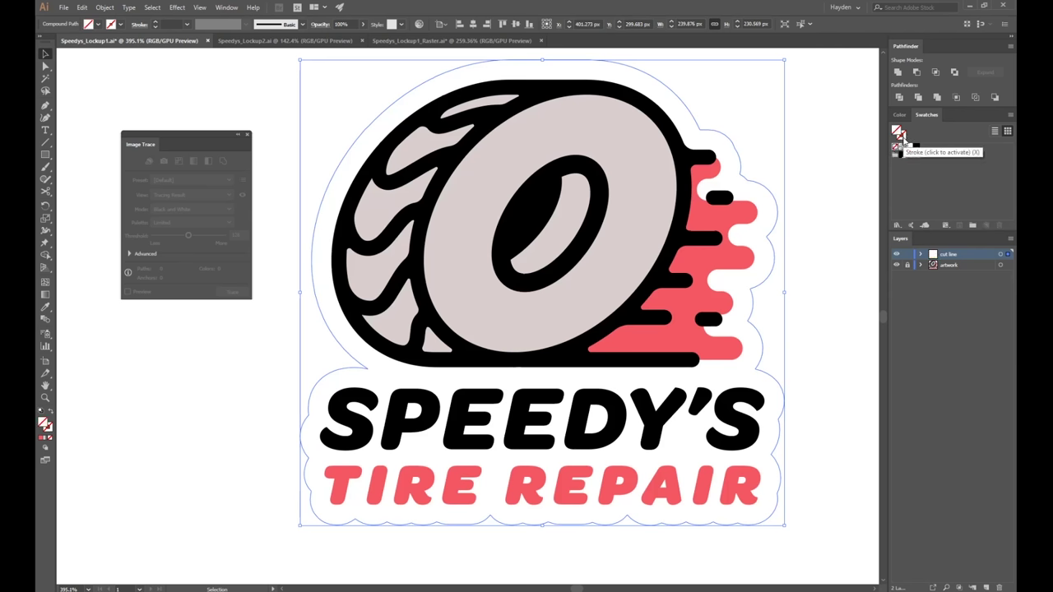
- Stroke the cut-line path with the red swatch at 1 pt, then deselect it
left_click(910, 155)
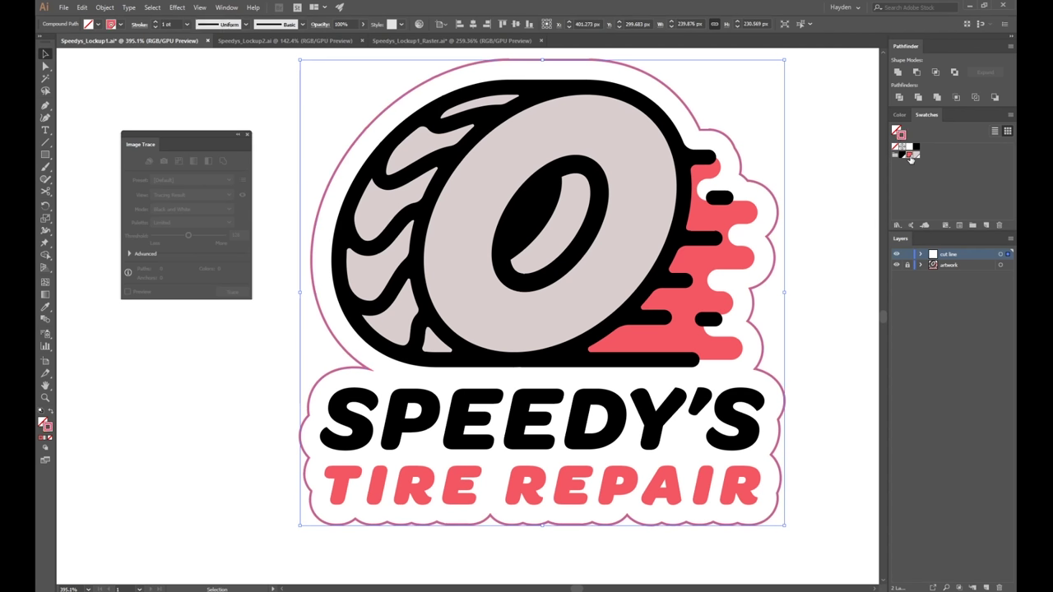
left_click(829, 243)
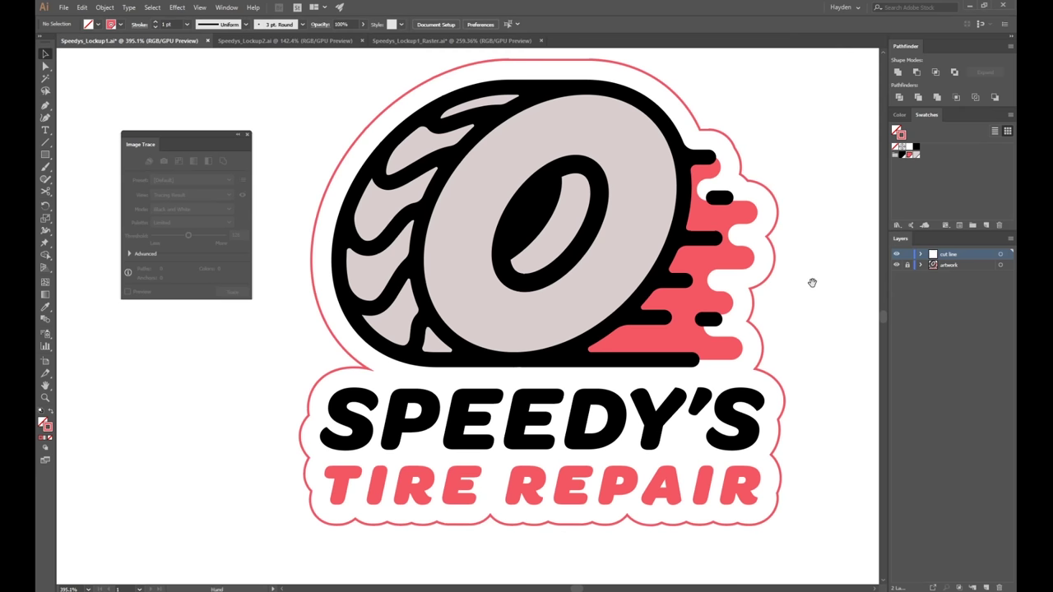
scroll(812, 283, "down", 3)
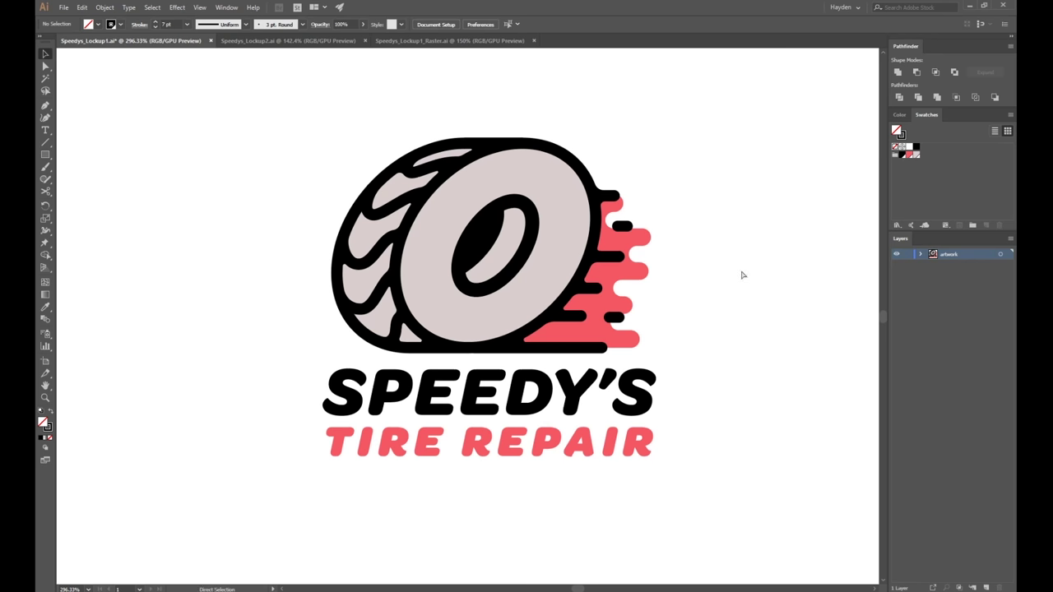
- Select the two speed-line paths beside the tire using outline view
key("ctrl+y")
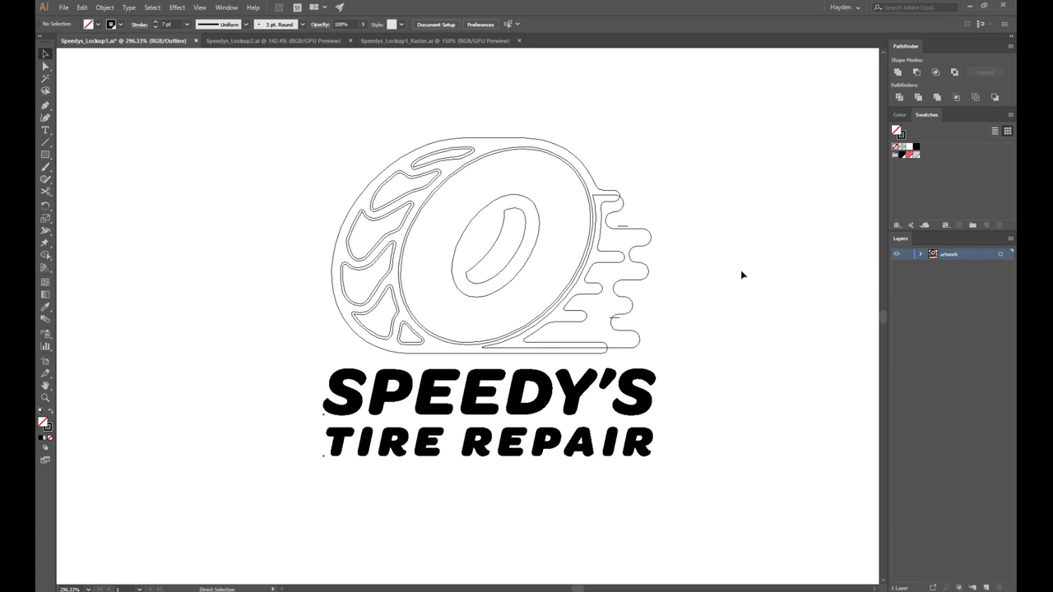
left_click(624, 227)
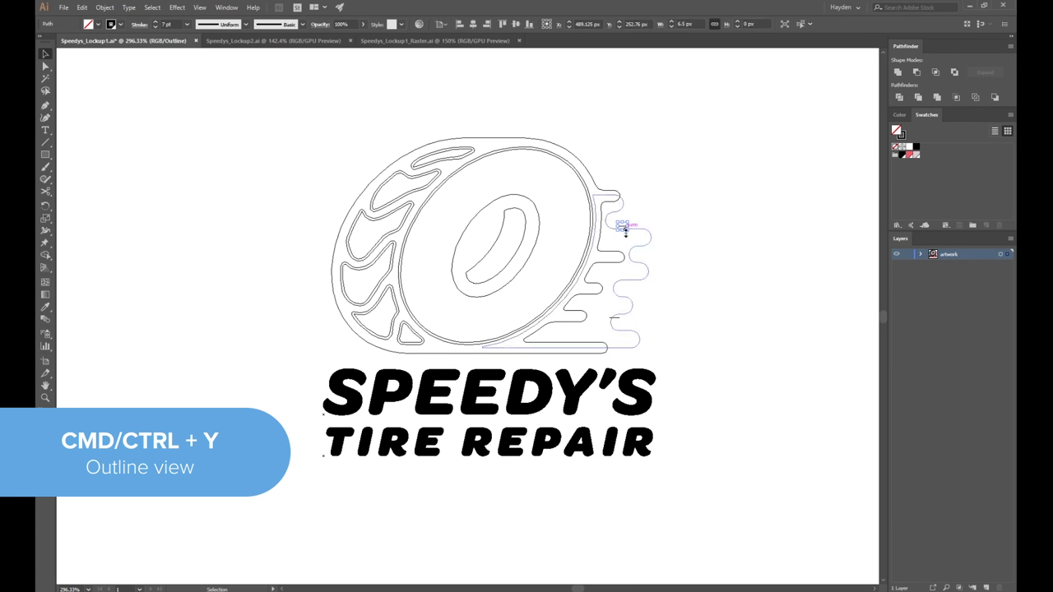
left_click(619, 321, "shift")
key("ctrl+y")
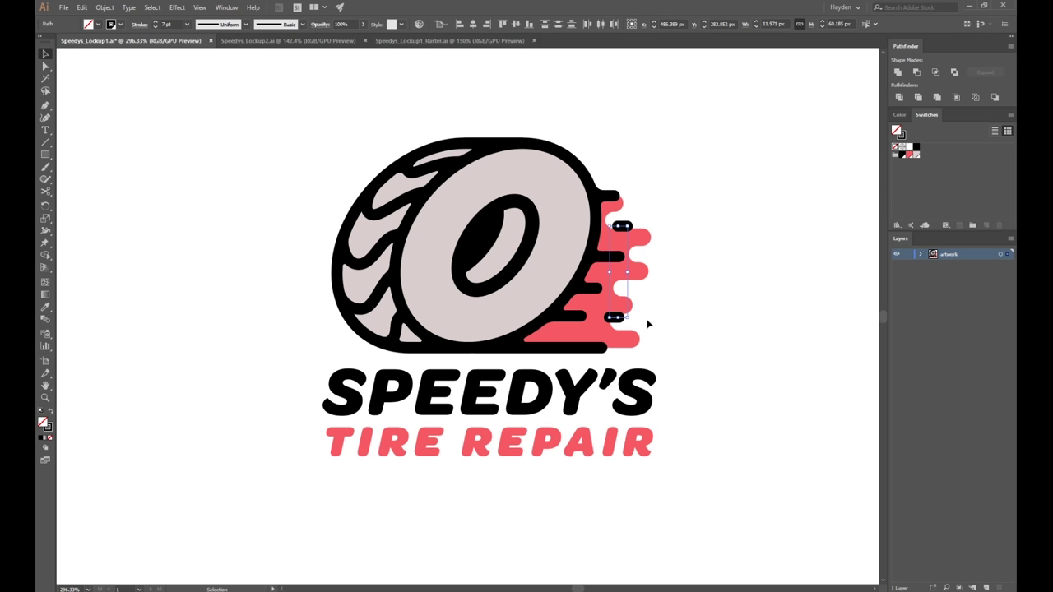
- Apply Object > Path > Outline Stroke to the 7 pt speed lines and check the result in outline view
left_click(105, 8)
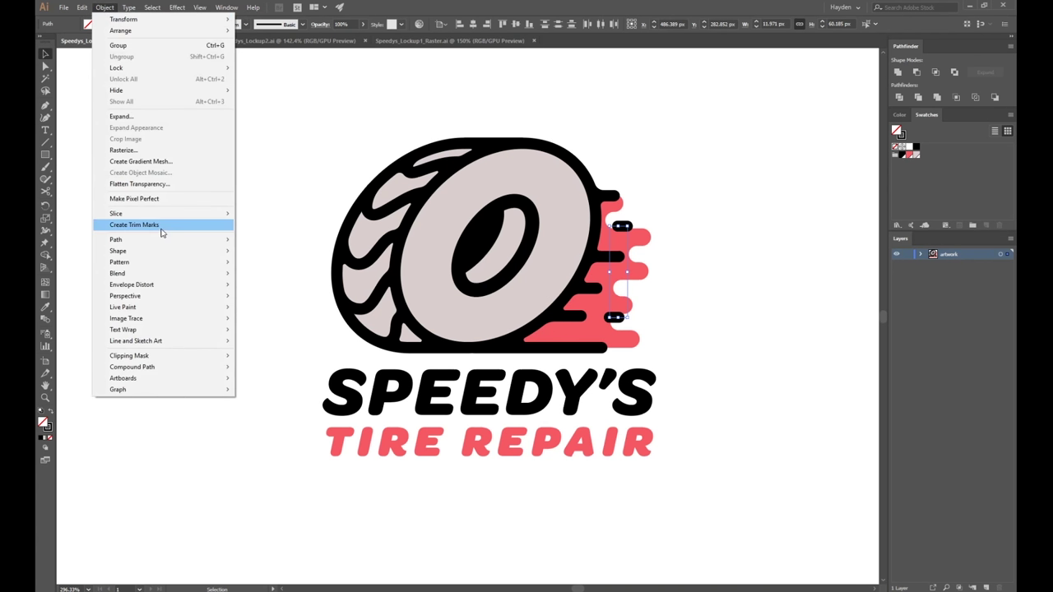
mouse_move(168, 240)
left_click(260, 266)
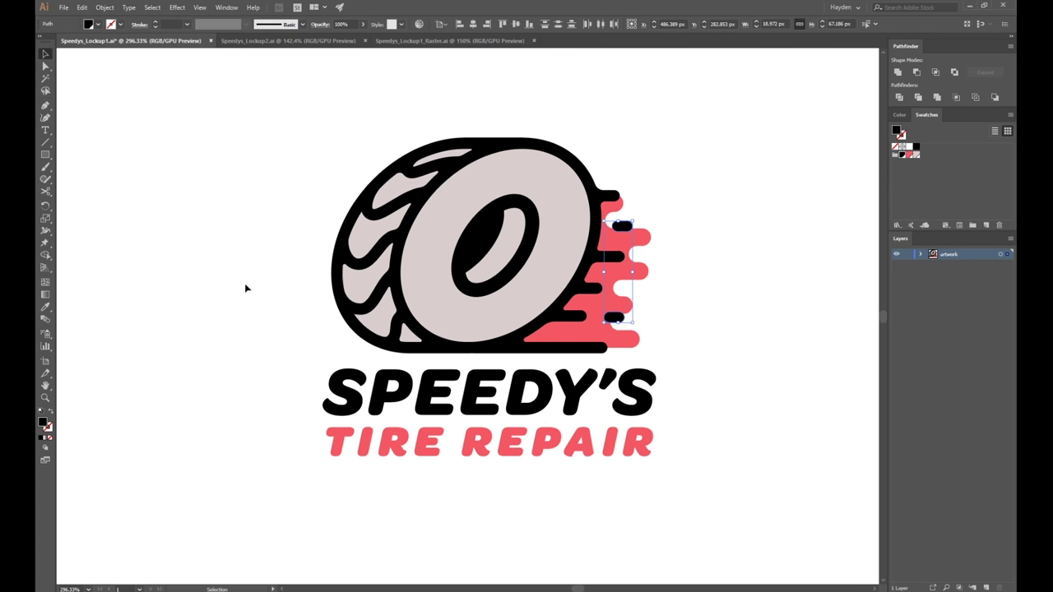
left_click(253, 282)
key("ctrl+y")
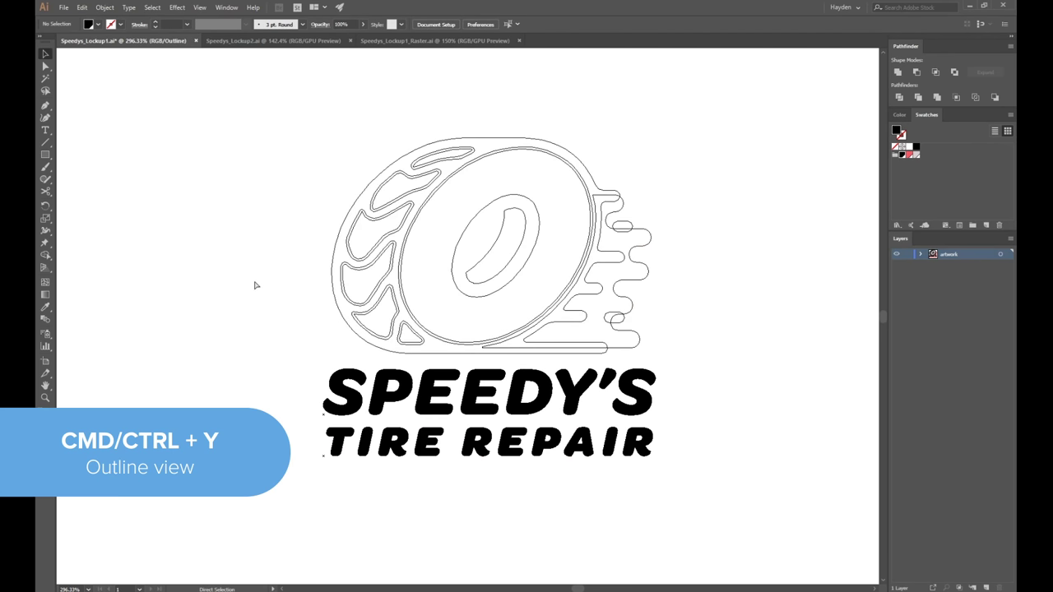
key("ctrl+y")
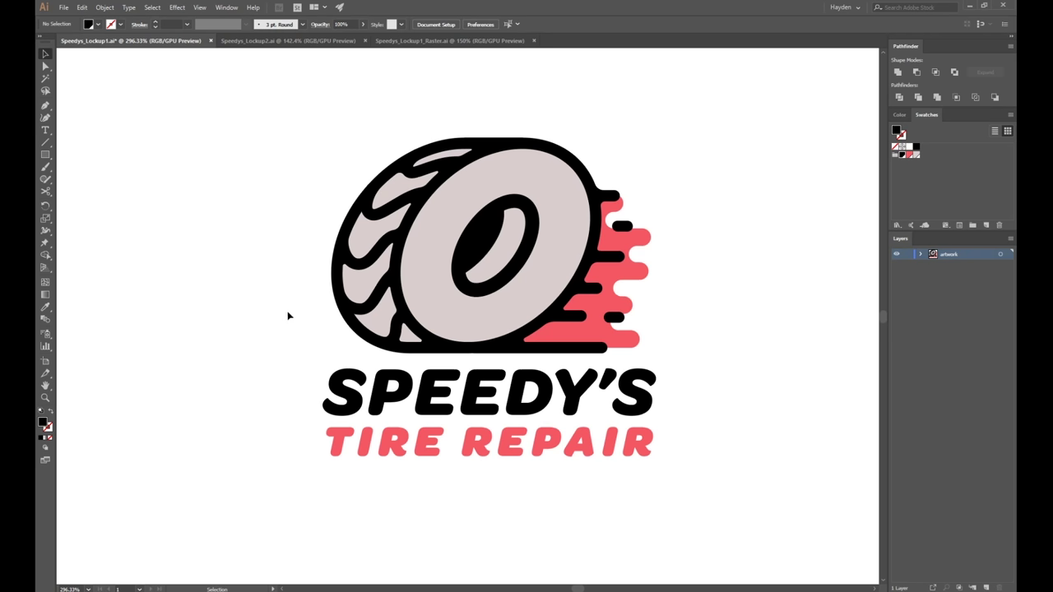
- Create outlines from the SPEEDY'S and TIRE REPAIR text objects, then deselect
left_click(500, 405)
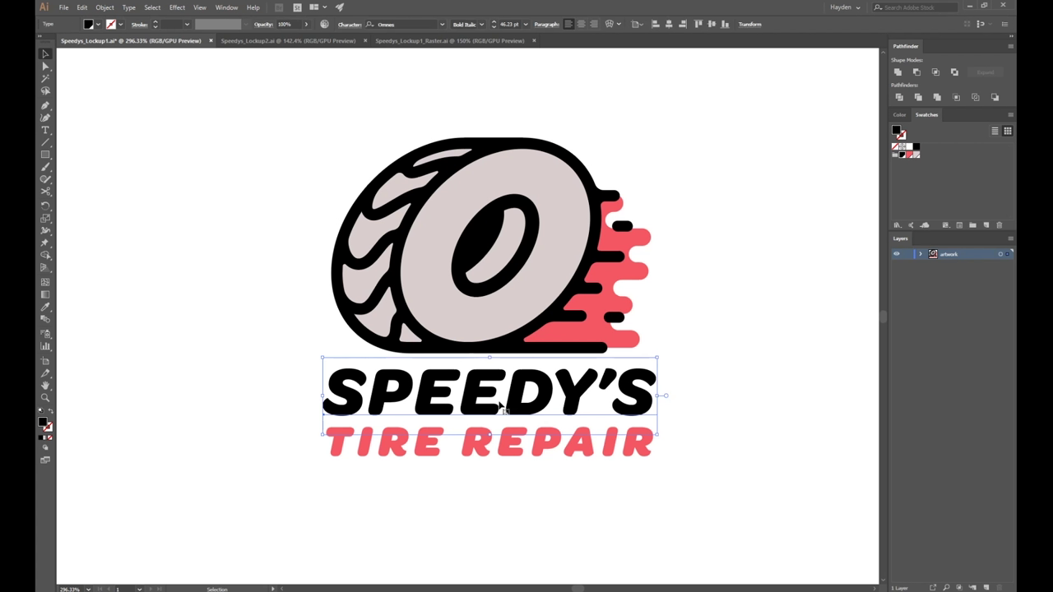
right_click(499, 404)
left_click(543, 275)
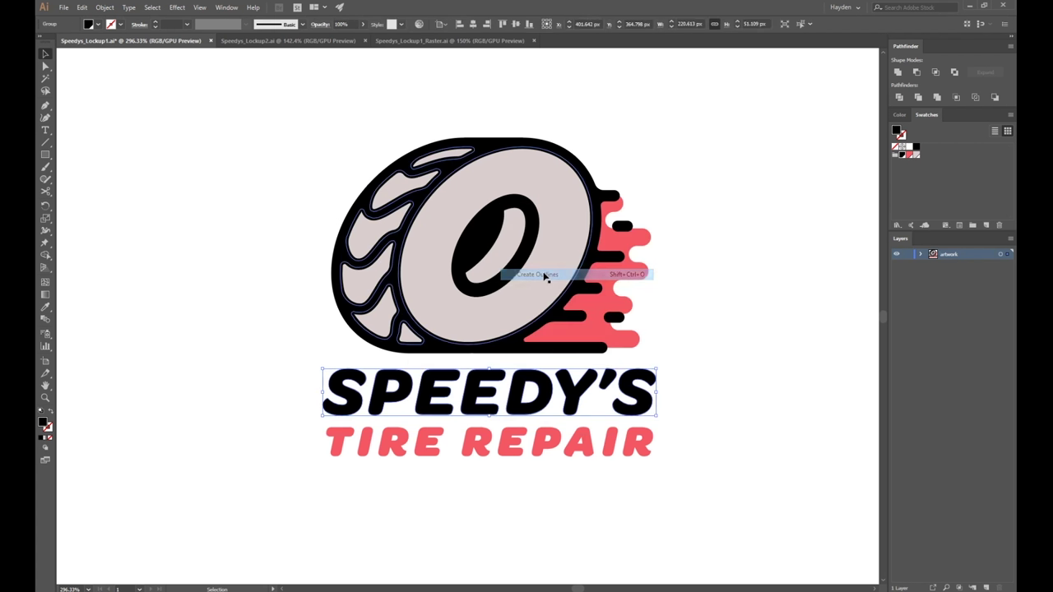
left_click(549, 449)
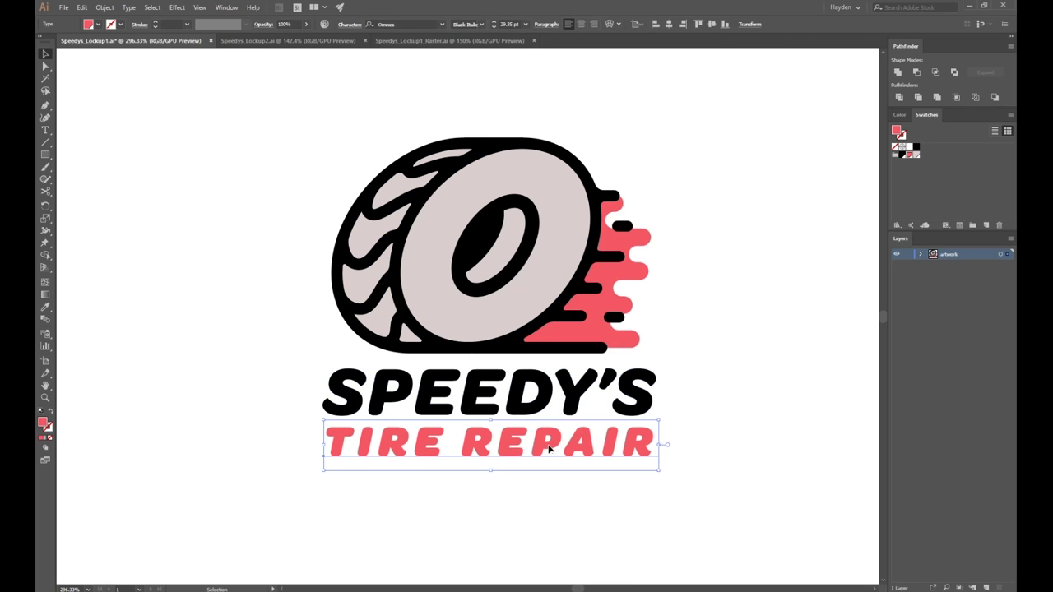
right_click(549, 449)
left_click(589, 320)
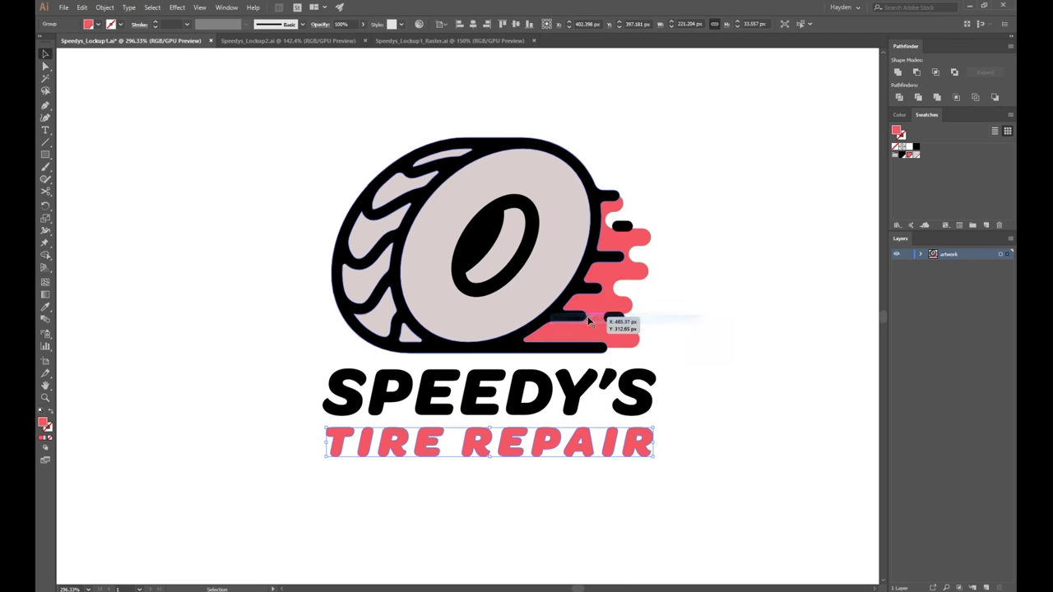
left_click(688, 342)
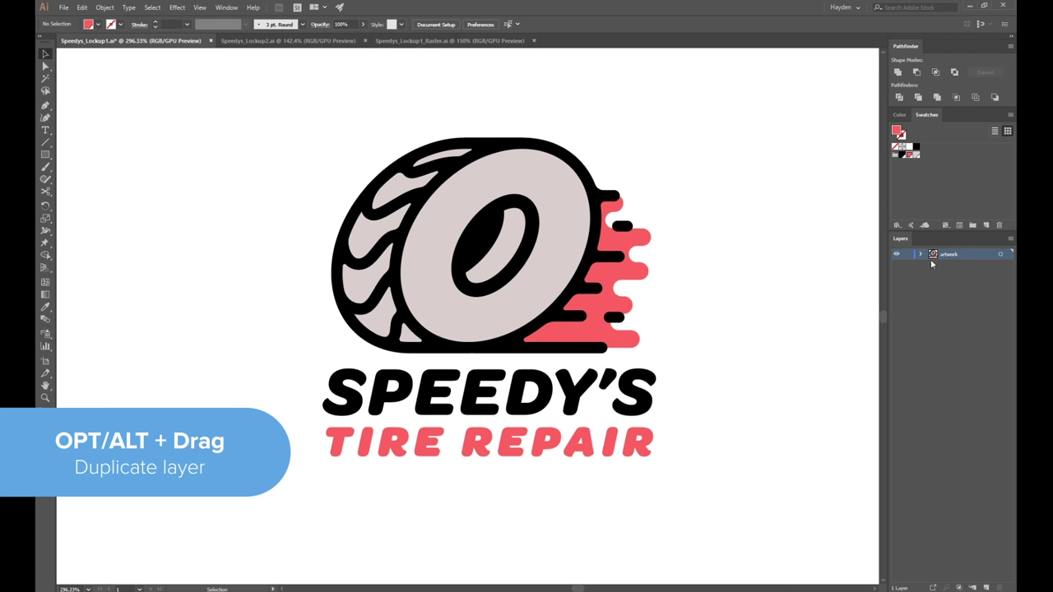
- Duplicate the artwork layer, lock the original, and name the copy 'cut line'
left_click_drag(939, 255, 948, 254, "alt")
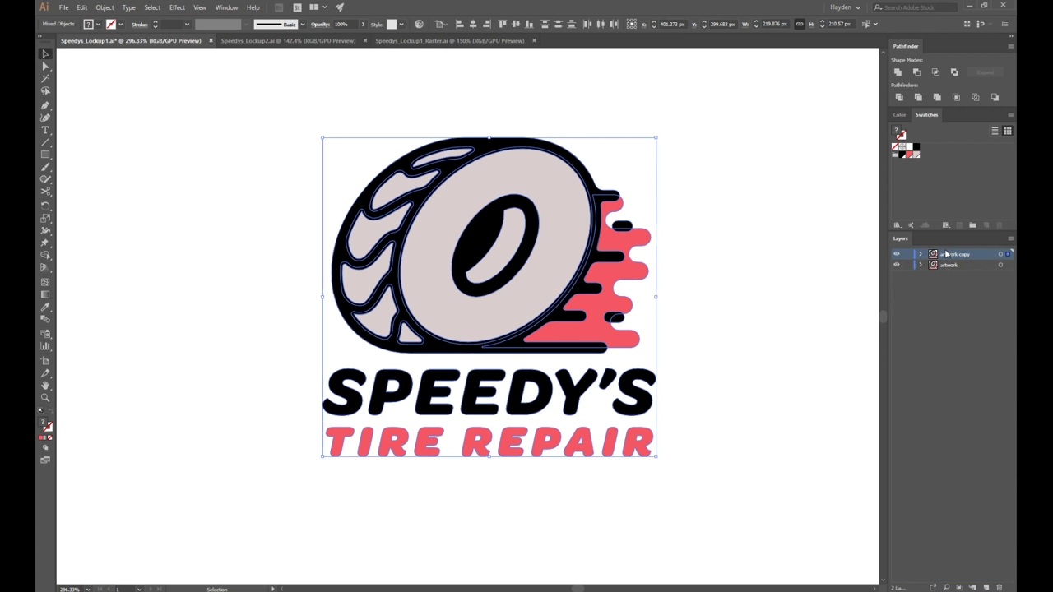
left_click(907, 265)
double_click(951, 255)
type("dut line")
key("Return")
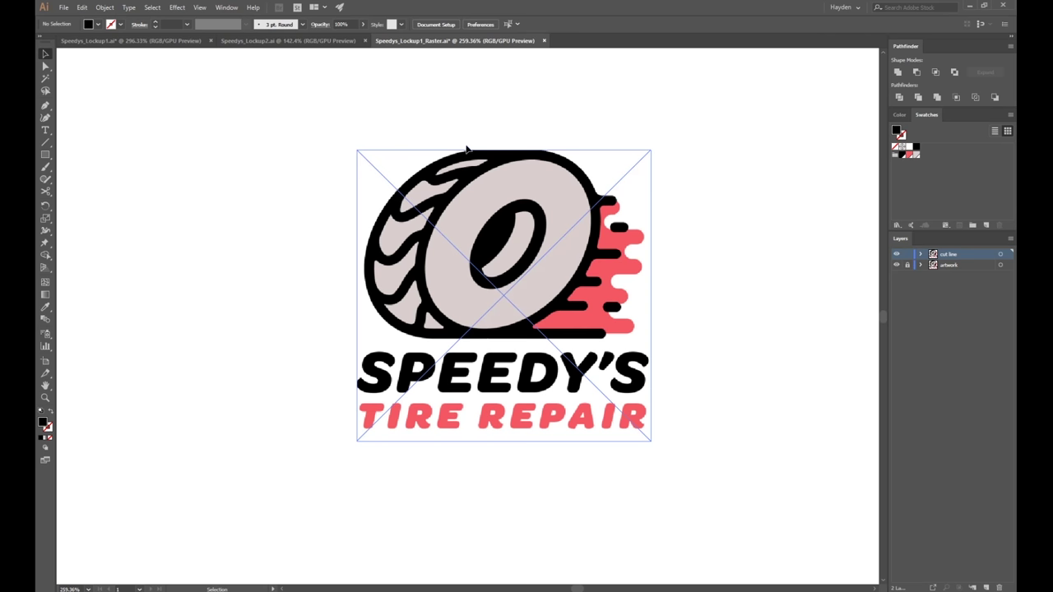
- Preview a Black and White Image Trace of the placed raster logo
left_click(466, 146)
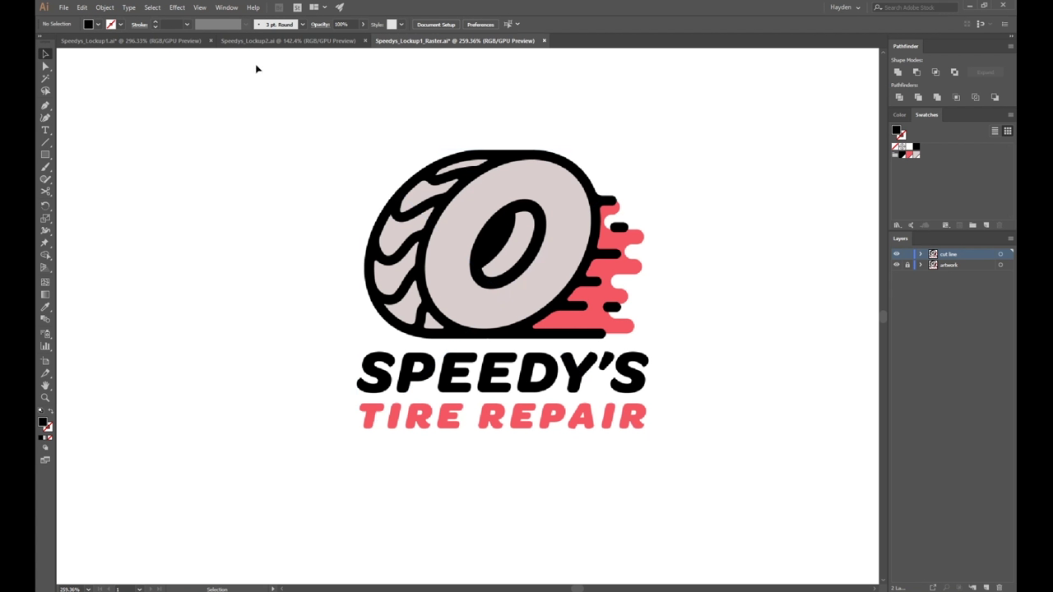
left_click(226, 7)
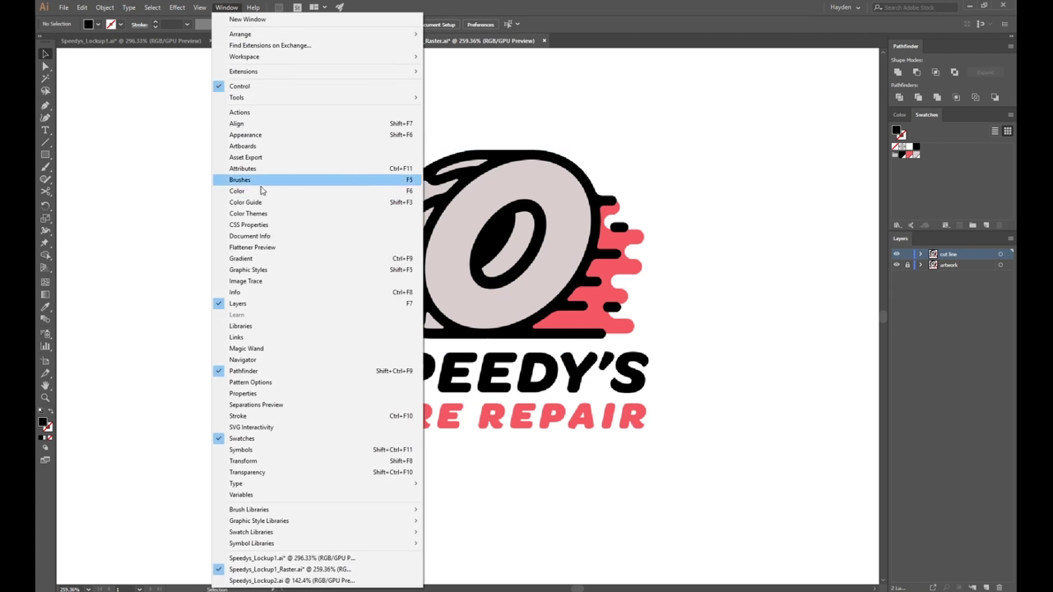
left_click(279, 282)
left_click(420, 262)
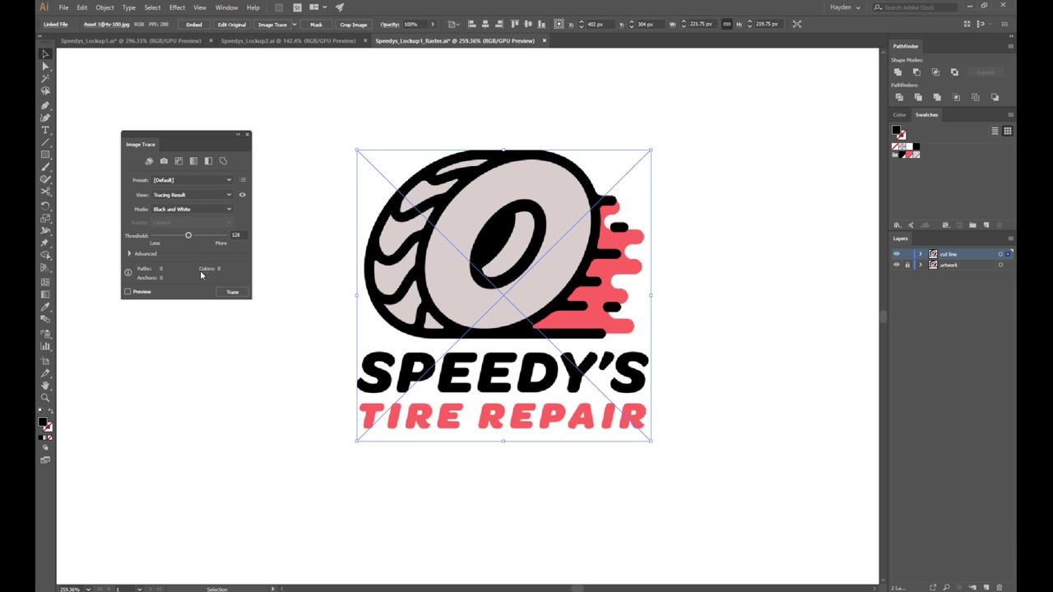
left_click(127, 292)
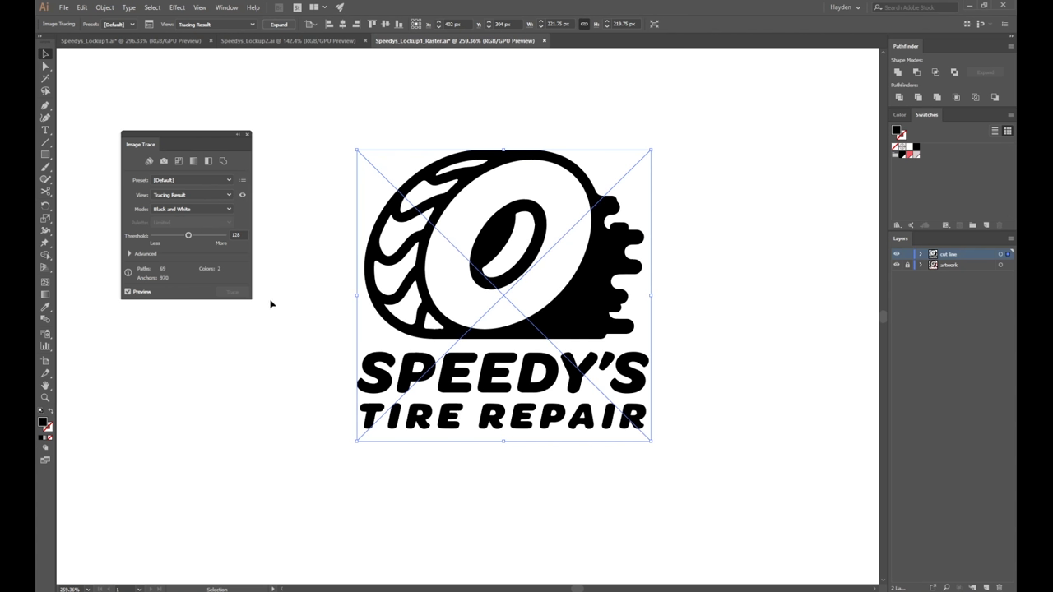
- Expand the traced logo and ungroup it into separate vector shapes
left_click(279, 24)
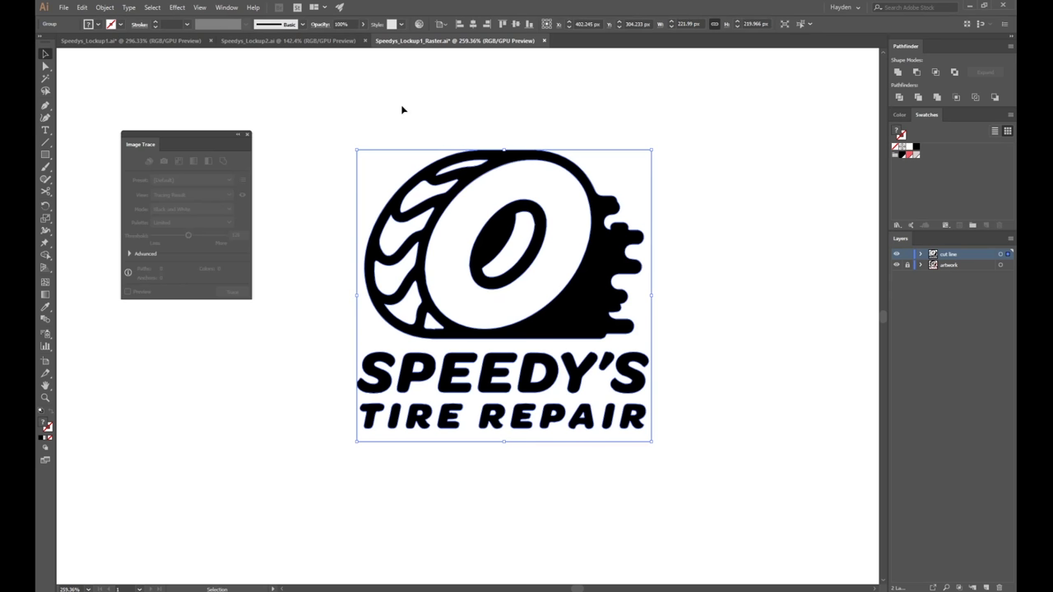
right_click(593, 288)
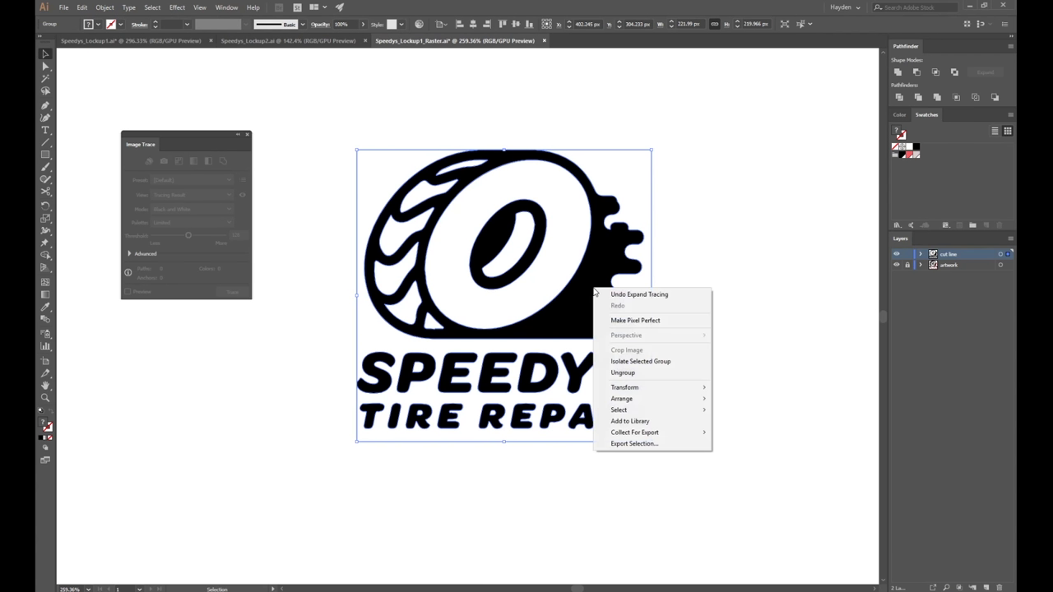
left_click(637, 374)
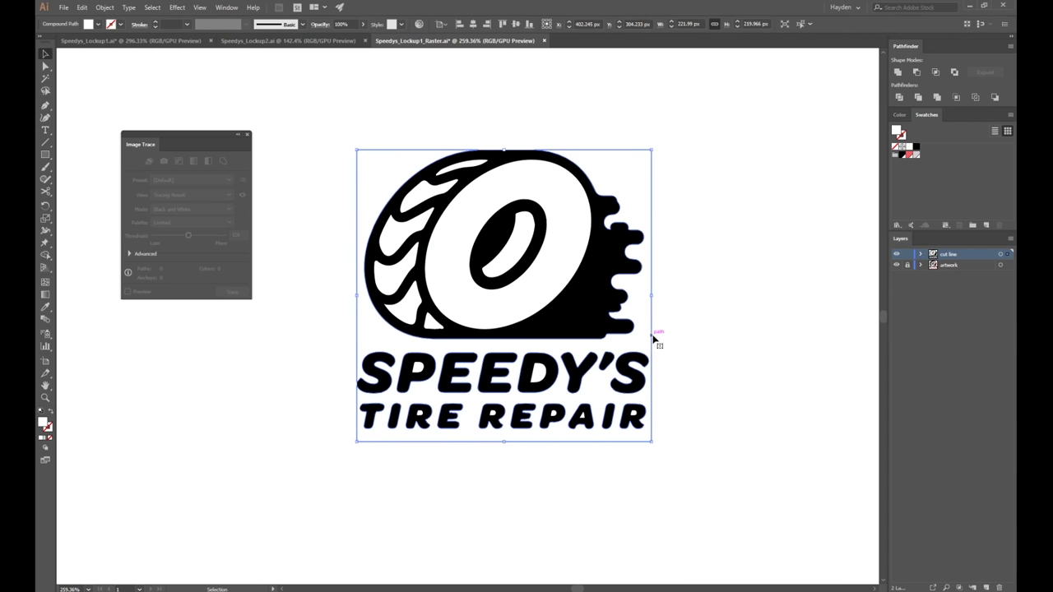
left_click(654, 338)
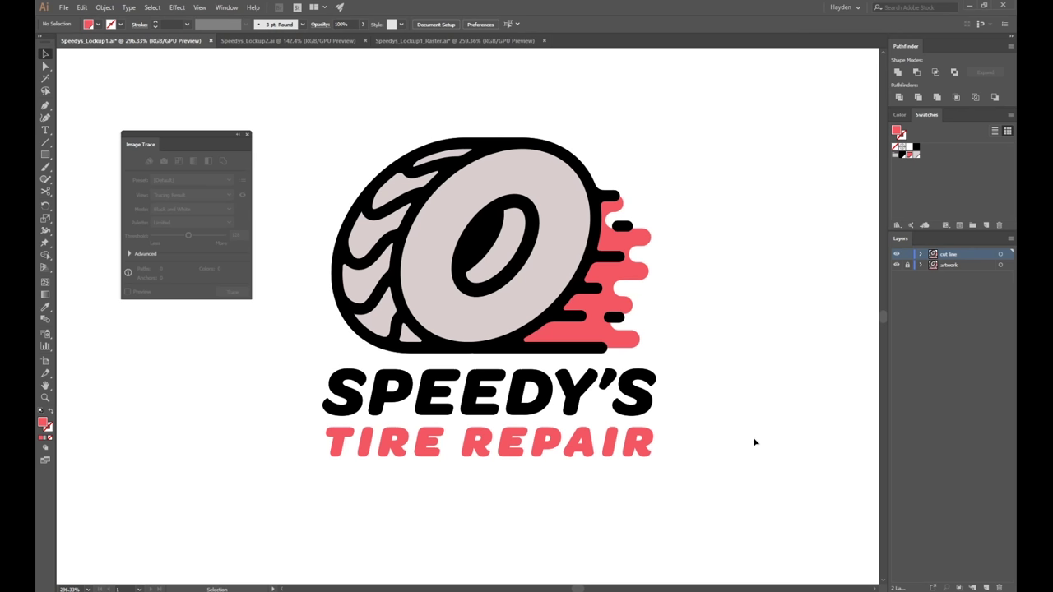
- Marquee-select all logo pieces on the cut line layer and merge them with Pathfinder Unite
left_click_drag(758, 502, 263, 89)
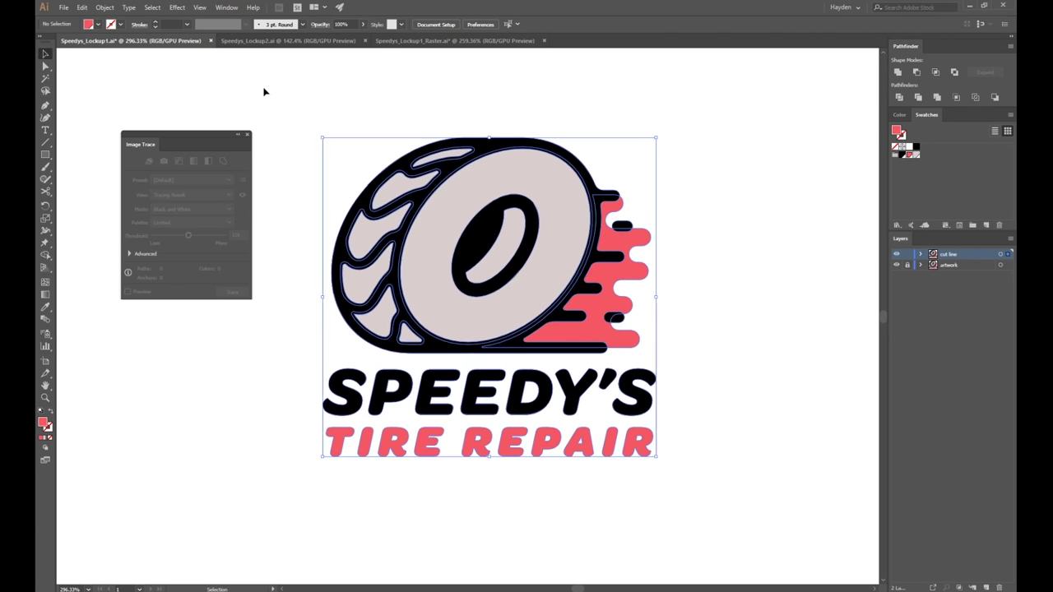
left_click(900, 73)
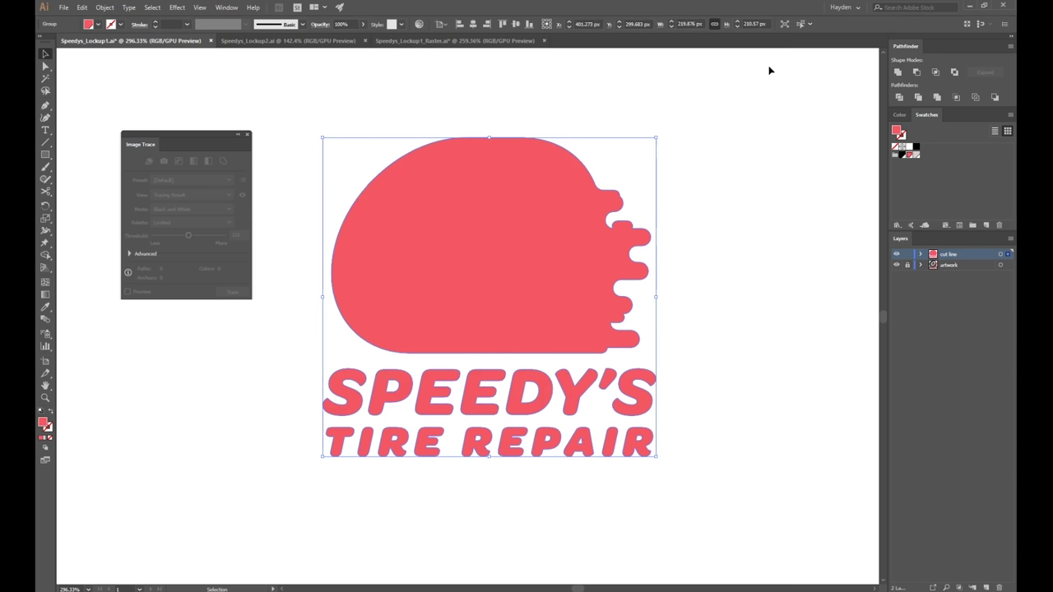
left_click(105, 7)
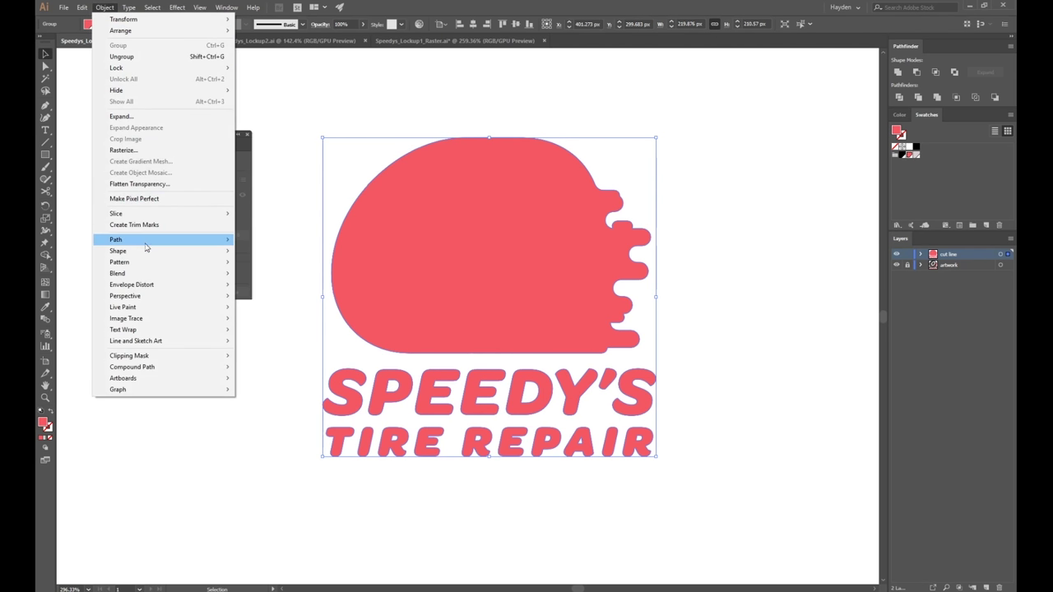
- Apply a 10 px Offset Path with Miter joins to the cut line silhouette
mouse_move(148, 243)
left_click(281, 278)
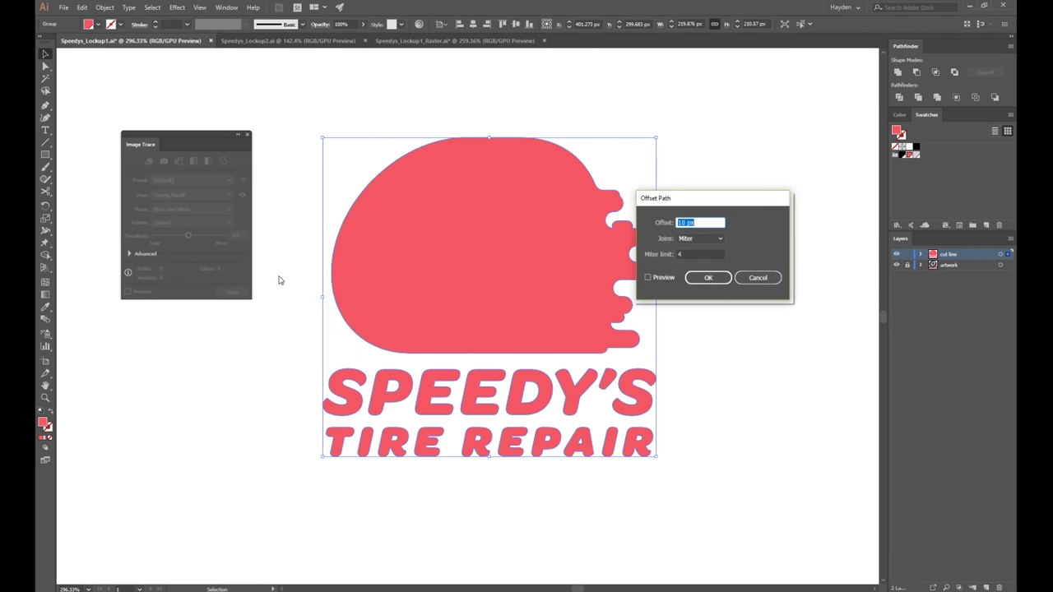
left_click_drag(668, 201, 716, 199)
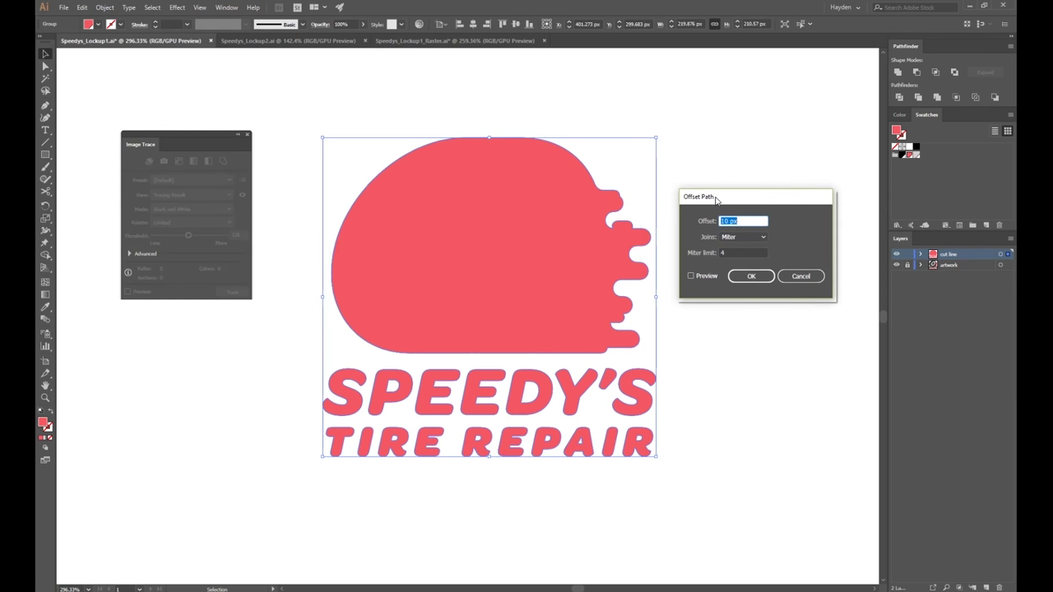
left_click(692, 277)
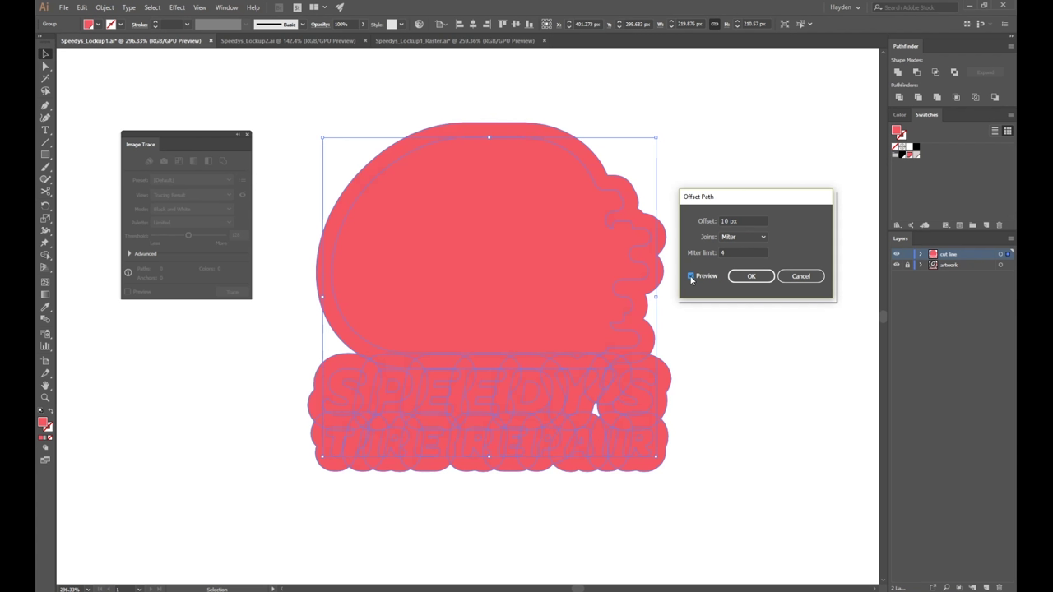
left_click(753, 277)
- Merge the silhouette and its offset path into one shape with Pathfinder Unite
left_click(781, 187)
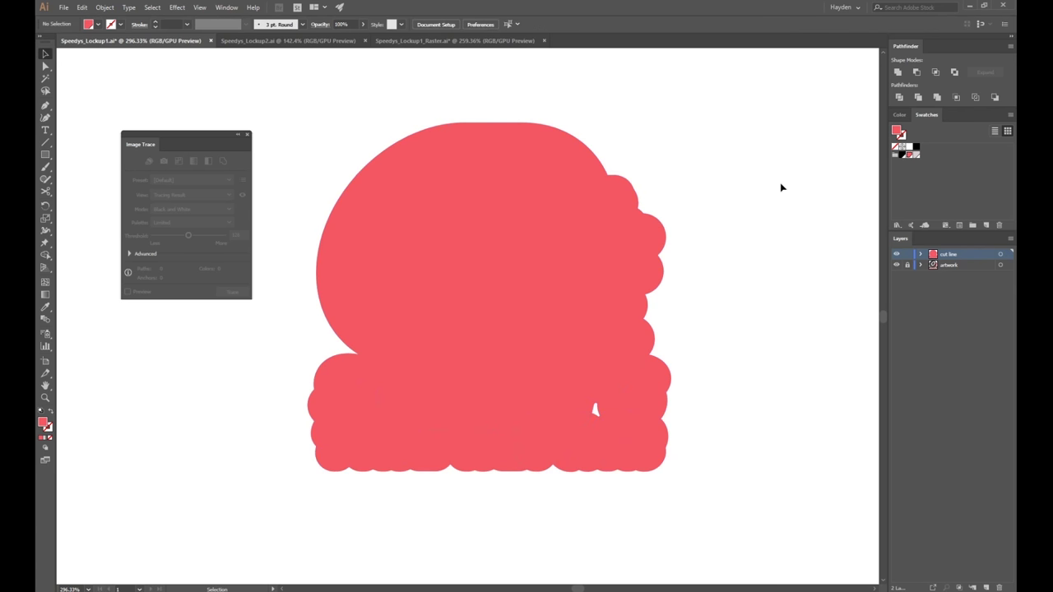
left_click_drag(743, 501, 261, 79)
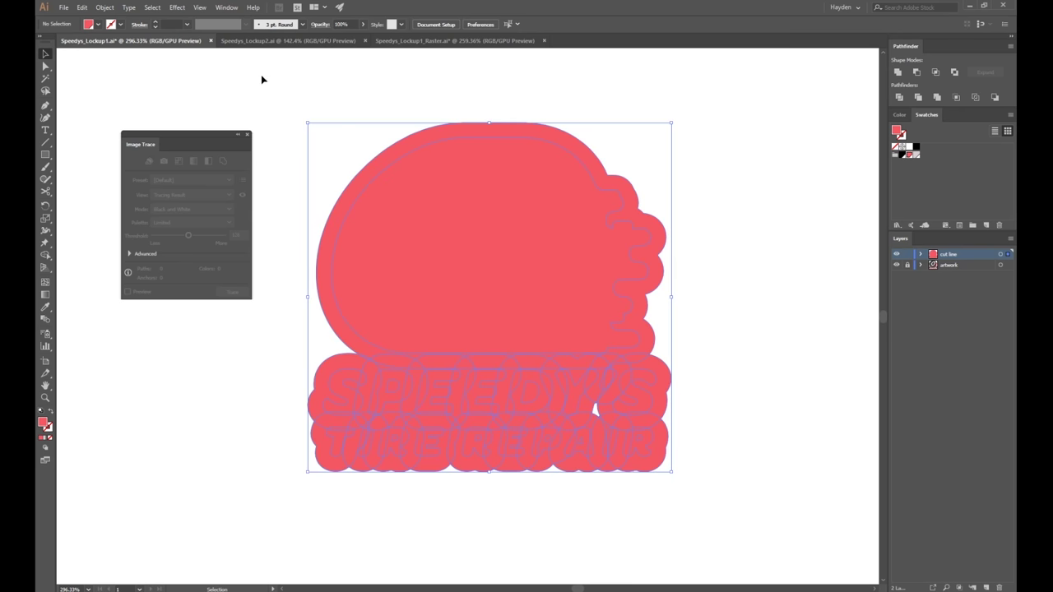
left_click(899, 73)
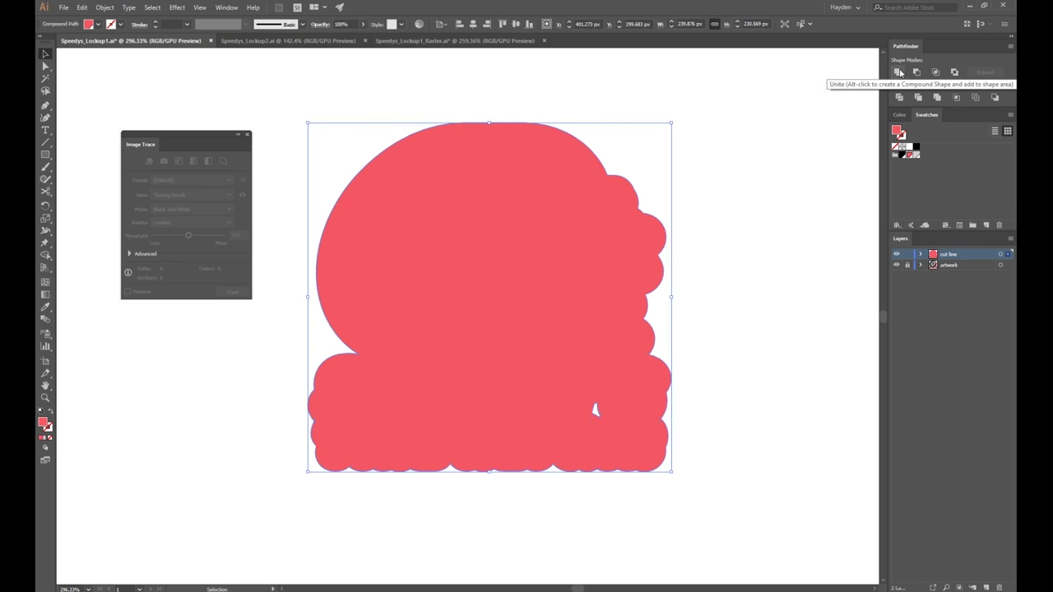
left_click(680, 430)
- Delete the small white hole inside the merged cut-line shape, then reselect the shape
key("a")
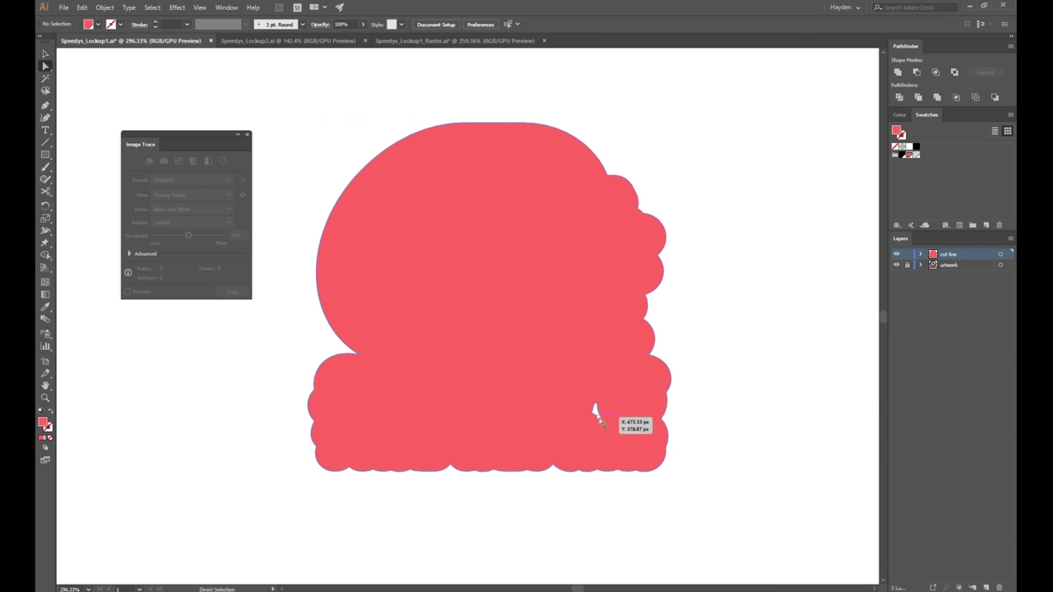
scroll(600, 420, "up", 5)
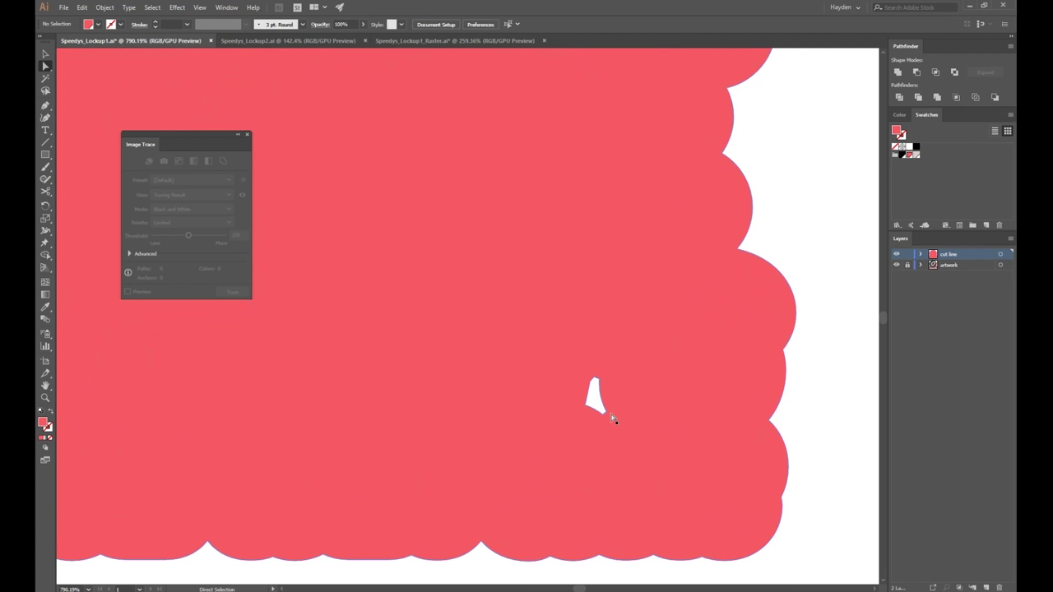
key("a")
left_click(603, 412)
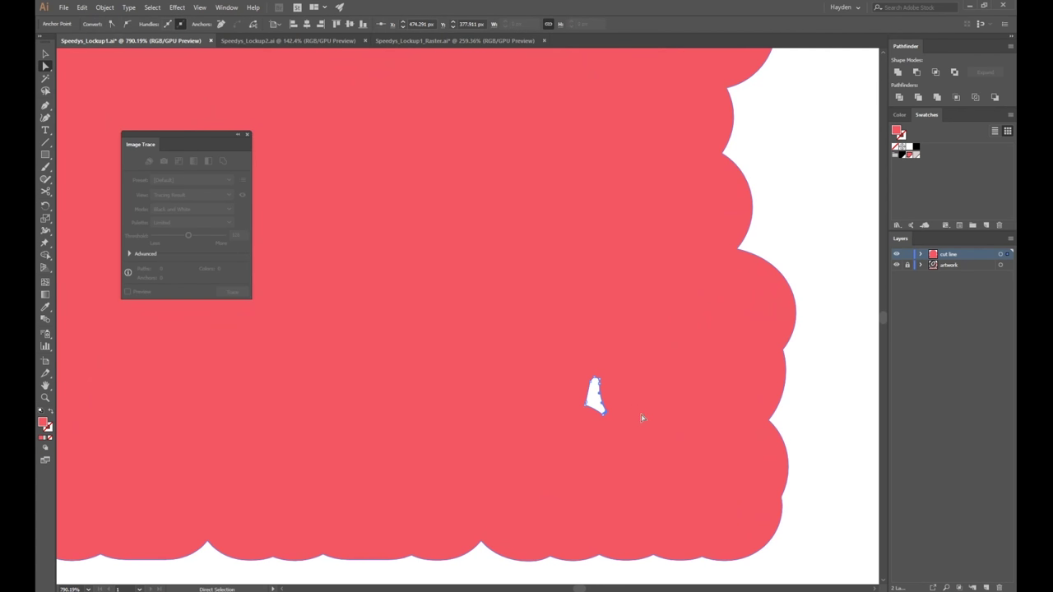
key("v")
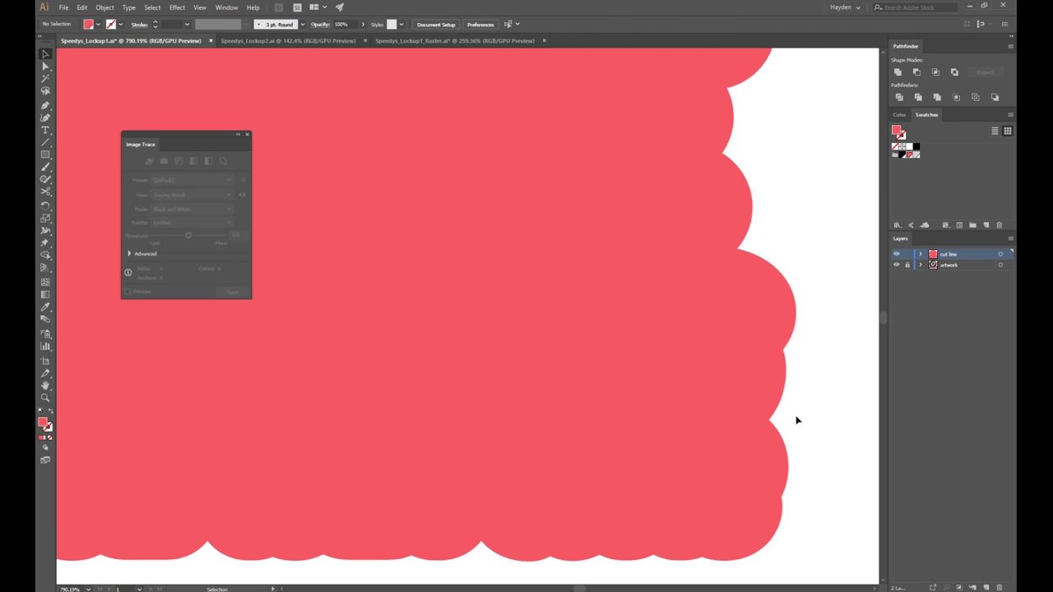
scroll(706, 425, "down", 2)
left_click_drag(586, 235, 565, 279)
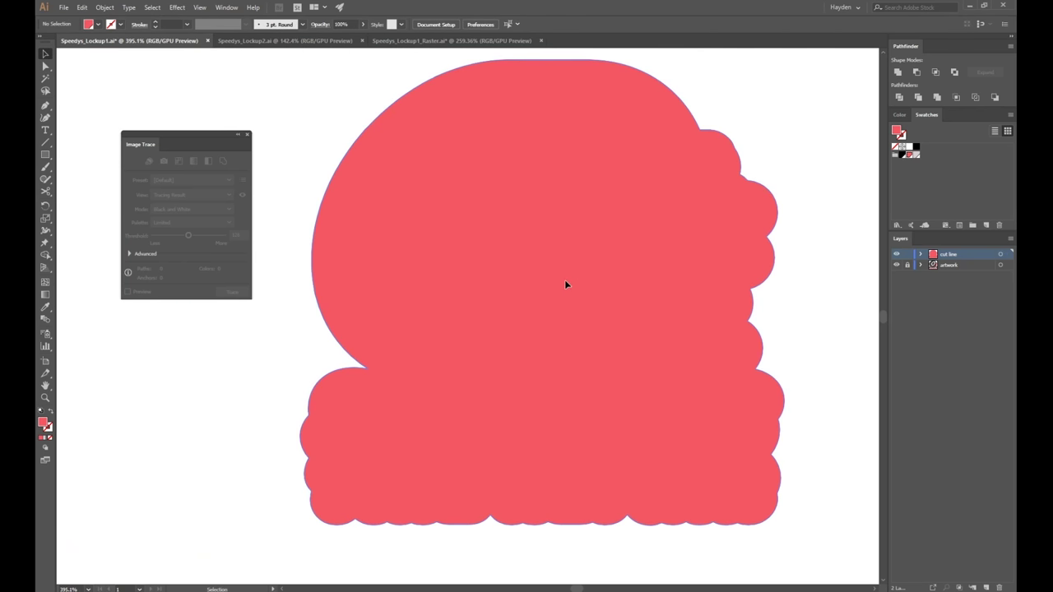
left_click(565, 280)
- Set the cut-line shape to no fill with a 1 pt pink stroke, then deselect it
left_click(895, 147)
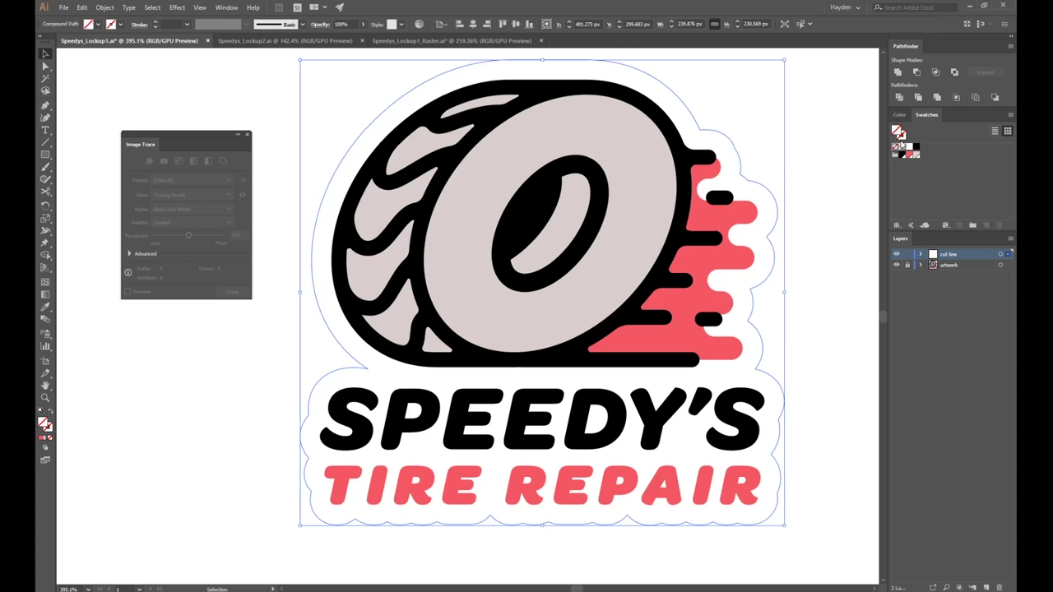
left_click(902, 137)
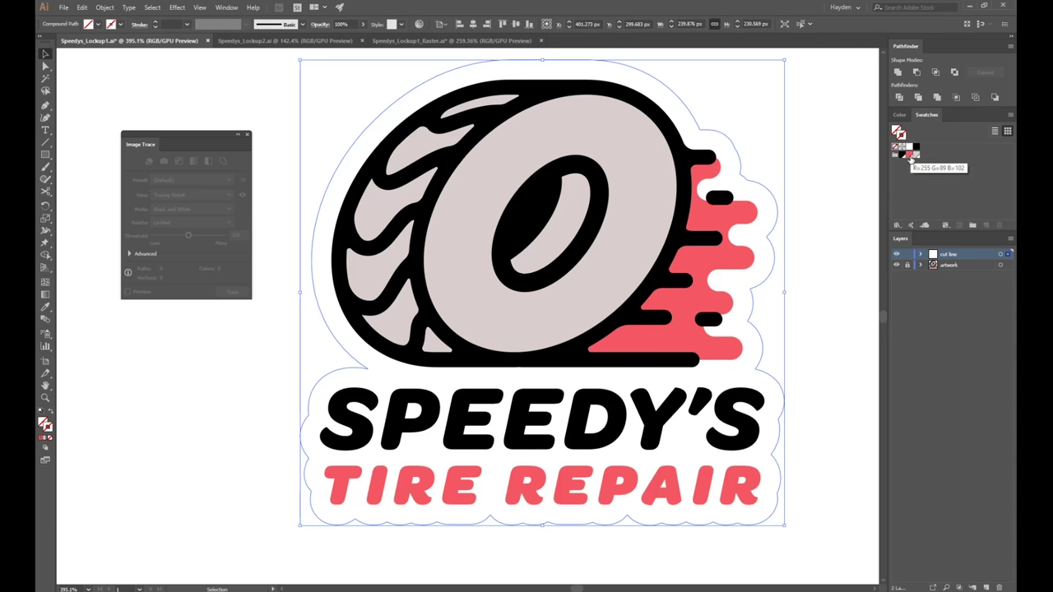
left_click(911, 155)
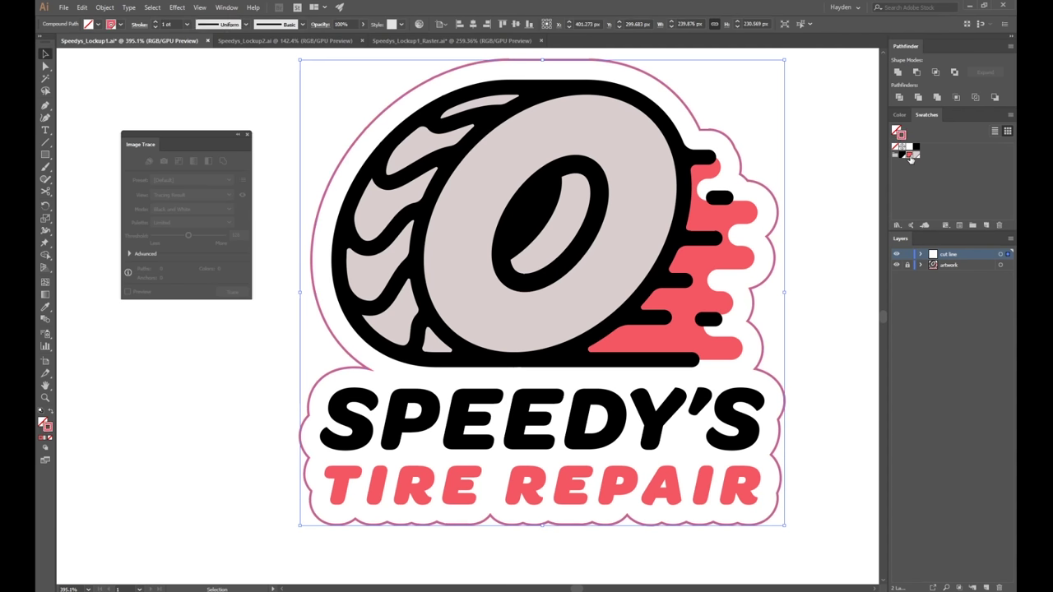
left_click(830, 242)
scroll(809, 286, "down", 3)
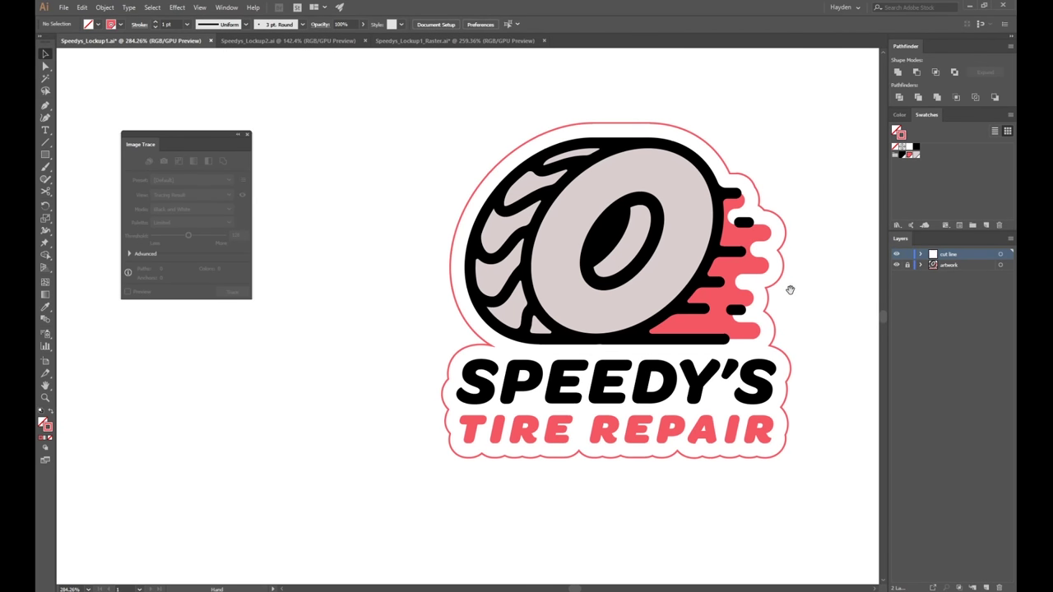
left_click_drag(790, 290, 729, 301)
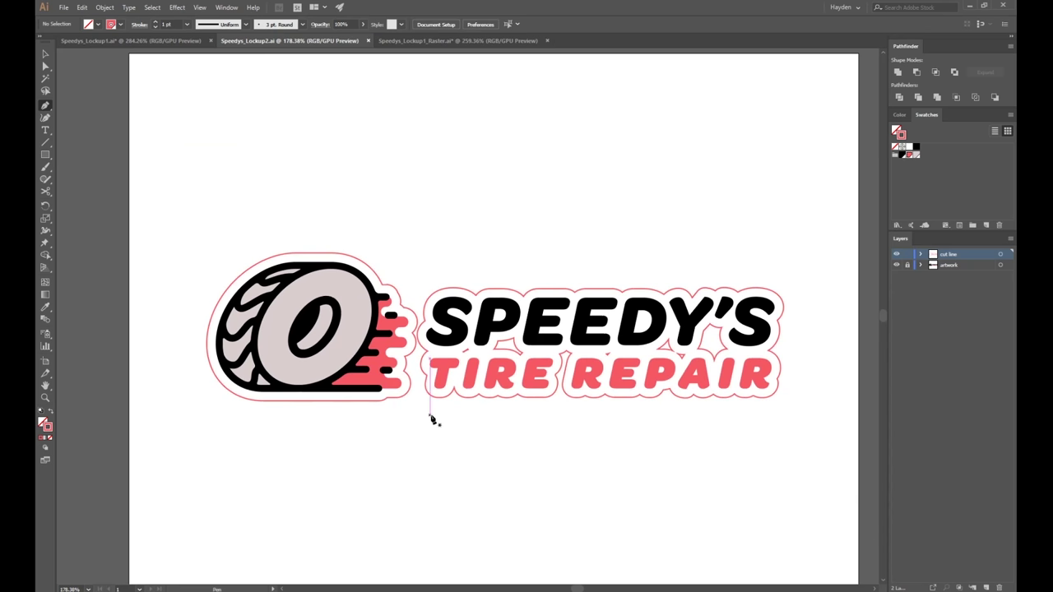
- Draw a closed Pen shape spanning the gap between the lettering and tire outlines
scroll(434, 420, "up", 4)
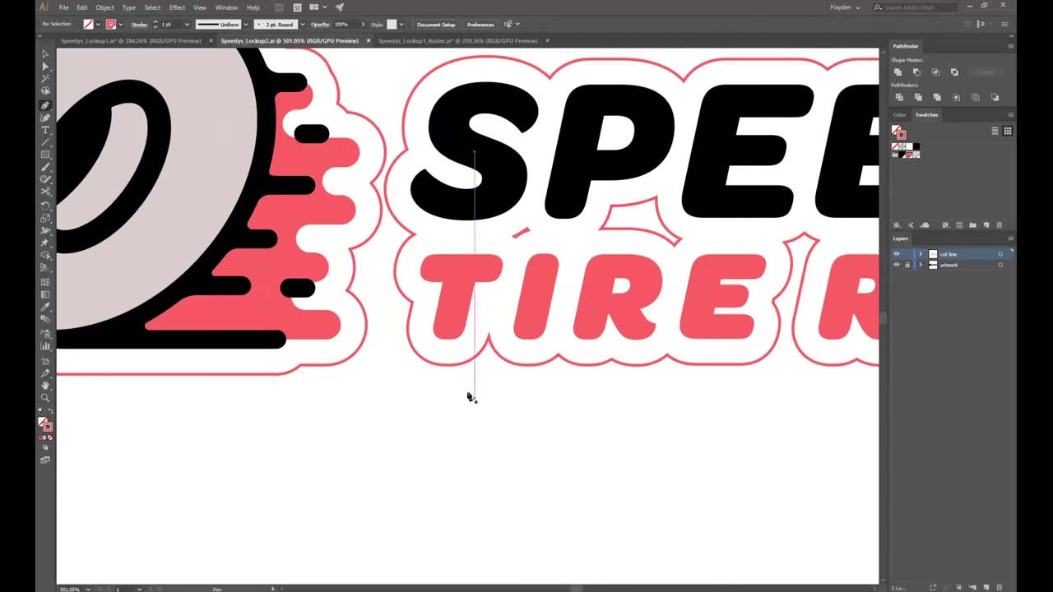
key("p")
left_click(446, 364)
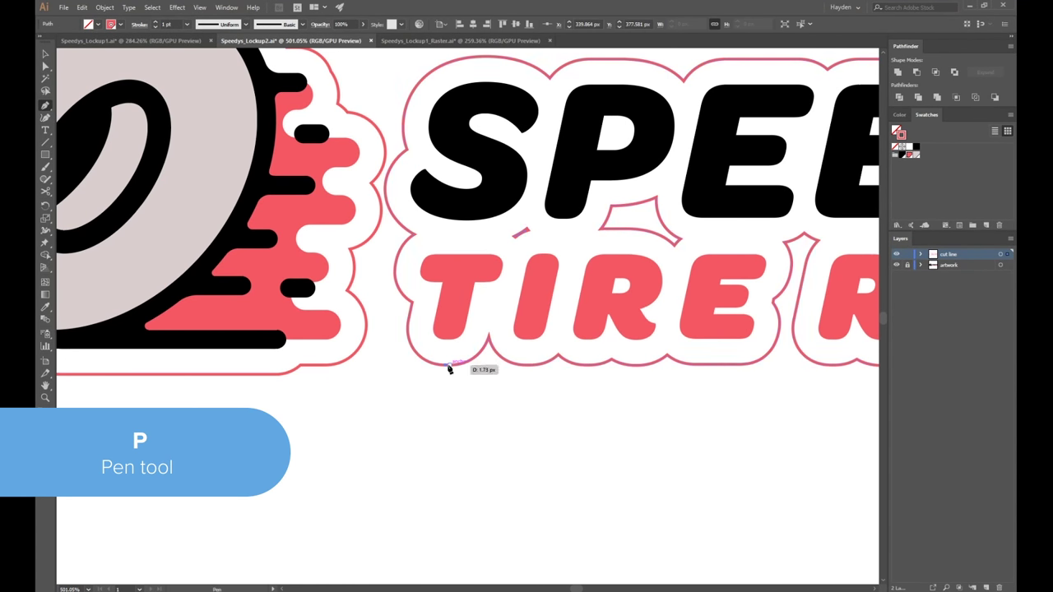
left_click(484, 59)
left_click(316, 54)
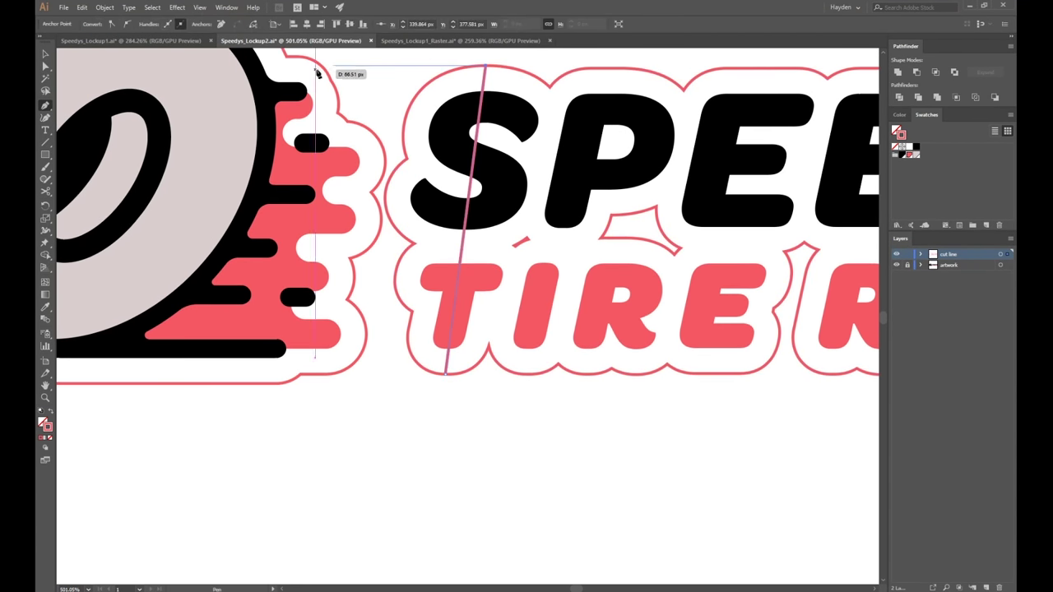
left_click(317, 376)
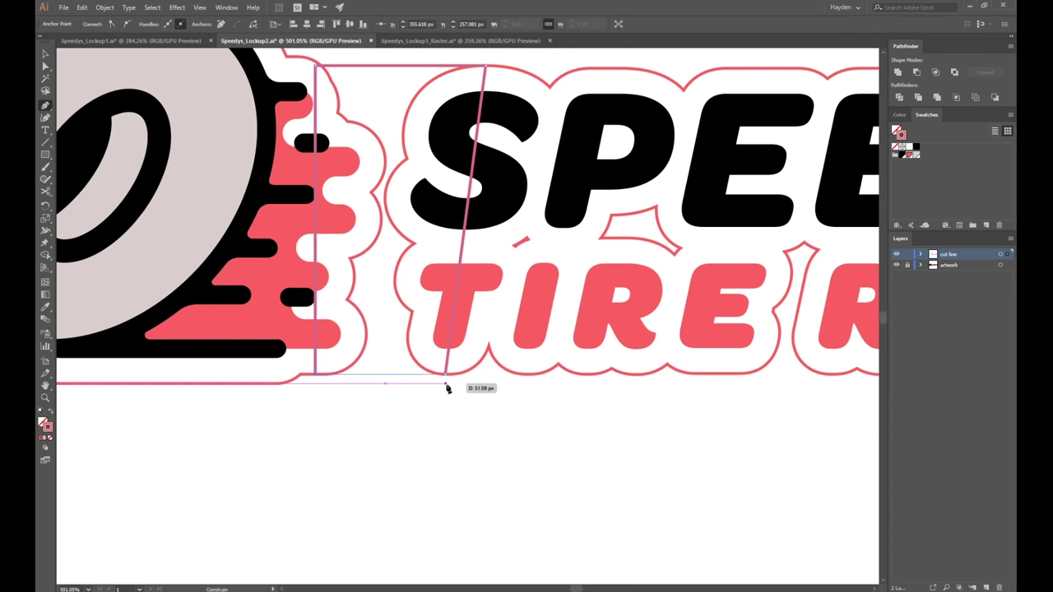
left_click(447, 376)
- Select all cut-line shapes and Unite them in Pathfinder into one outline
key("ctrl+space")
left_click(452, 401, "alt")
key("ctrl+a")
left_click(899, 72)
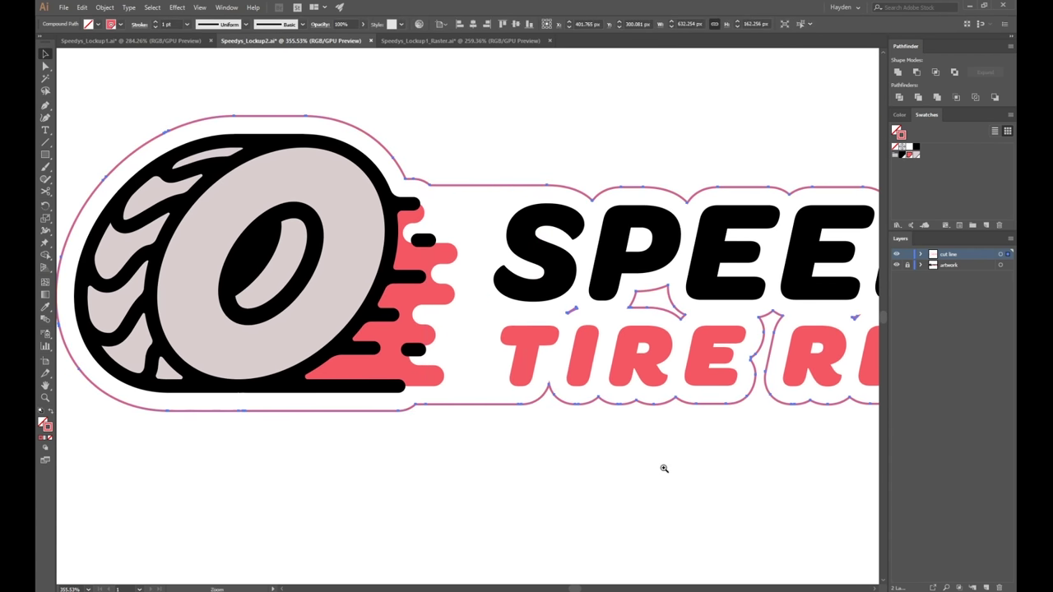
left_click(665, 468)
scroll(593, 484, "down", 3)
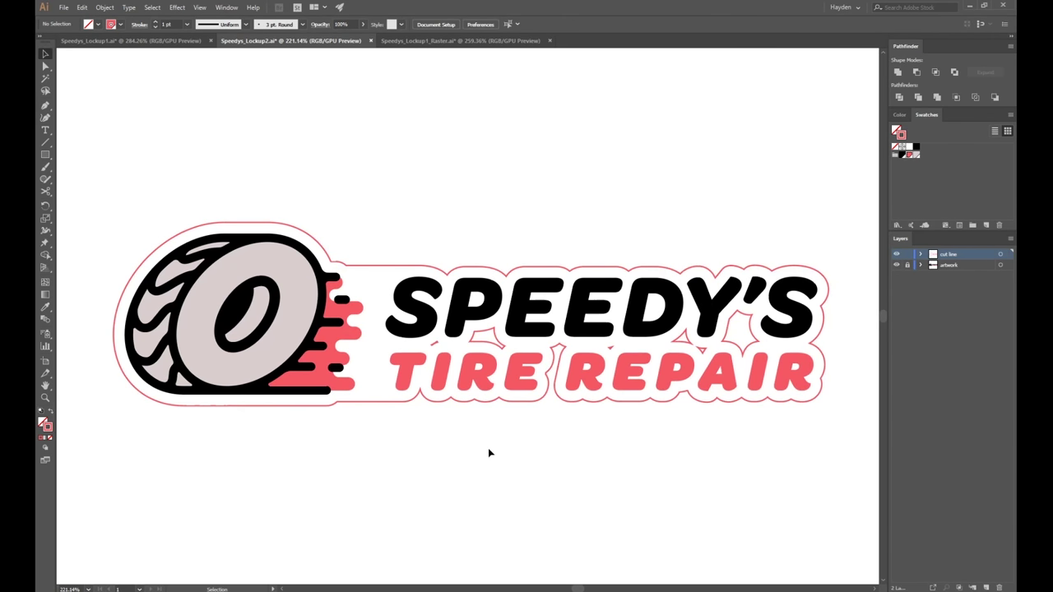
- Delete the three stray inner pieces of the cut line, including the one between Y and S
key("a")
left_click(451, 349)
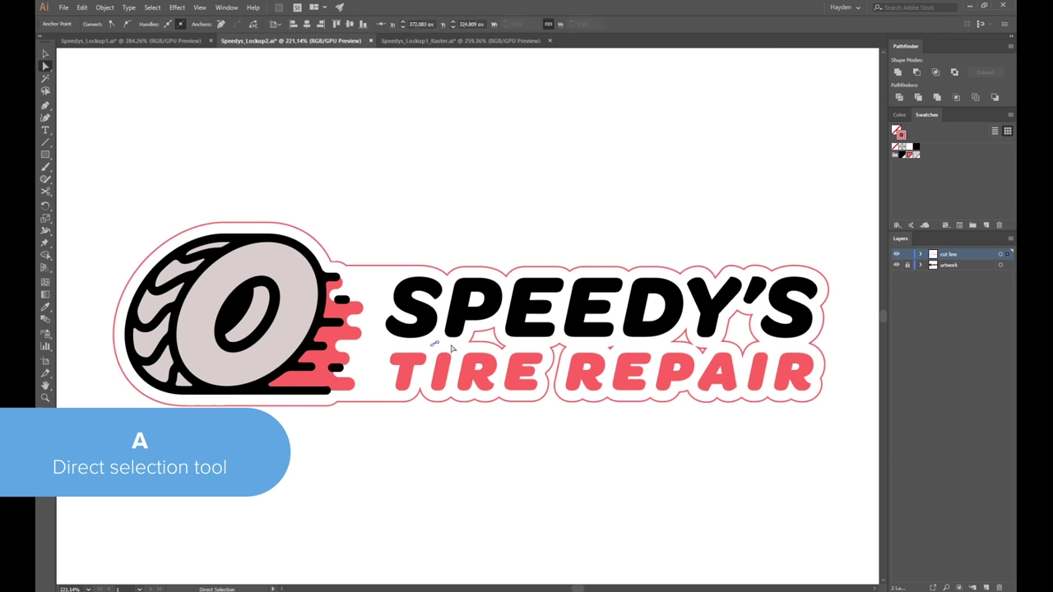
left_click(486, 339)
key("Delete")
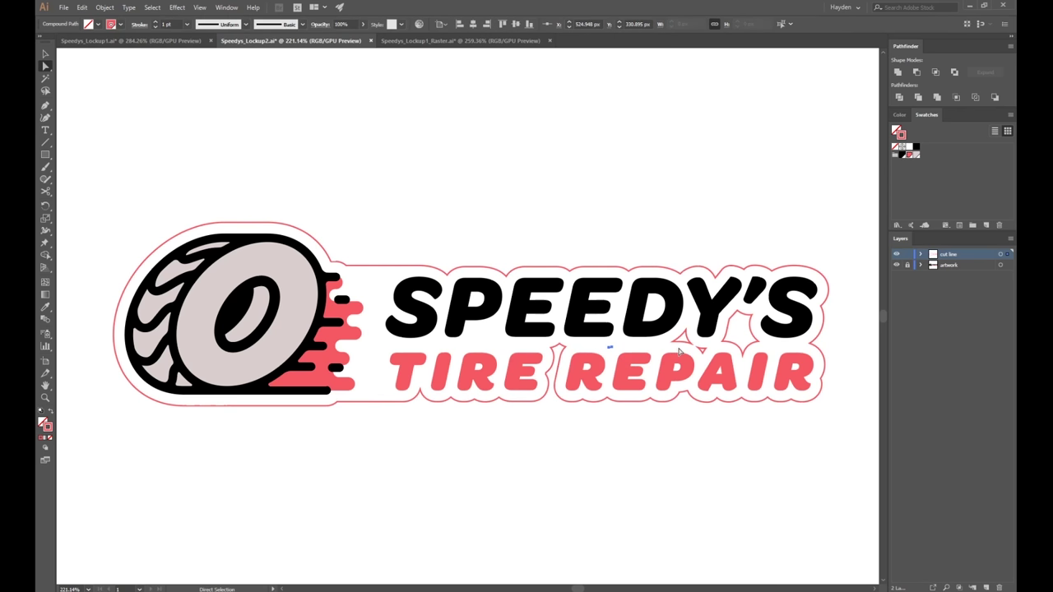
left_click(690, 341)
key("Delete")
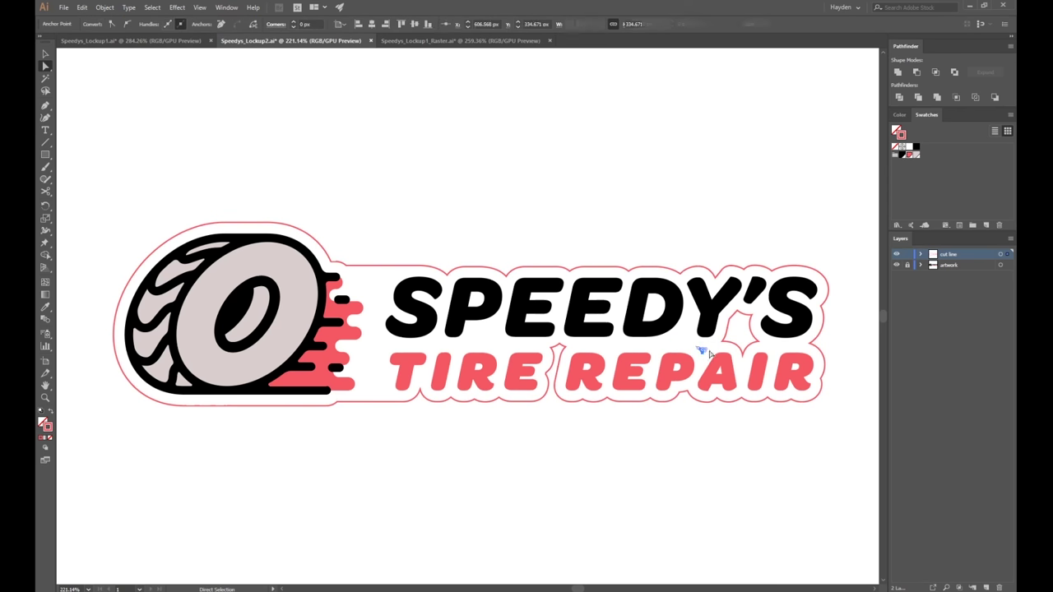
left_click(723, 351)
key("Delete")
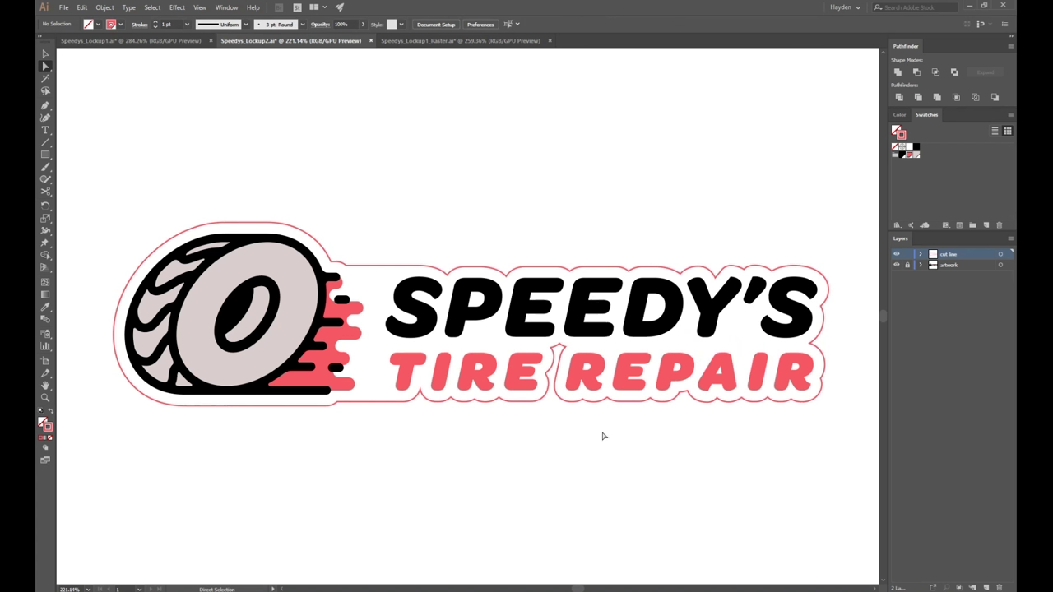
key("v")
- Start smoothing the cut line's bumpy bottom edge by removing extra anchor points
scroll(432, 426, "up", 5)
key("p")
left_click(695, 374, "ctrl")
scroll(749, 376, "right", 5)
scroll(522, 357, "up", 3)
scroll(390, 367, "right", 5)
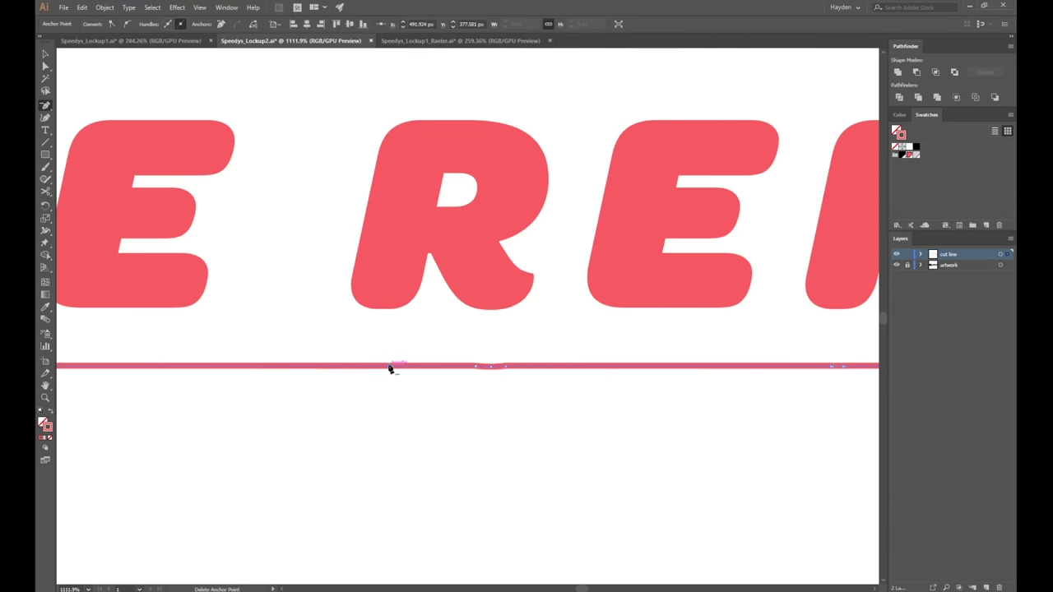
scroll(656, 364, "right", 5)
scroll(656, 364, "down", 10)
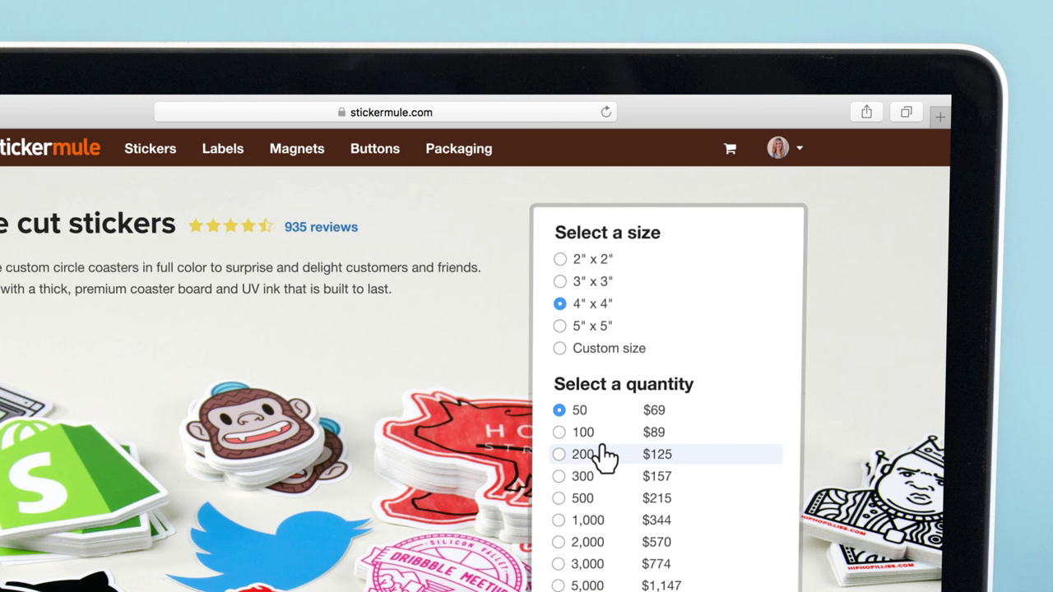
- Order 200 stickers for $125 and approve the 4" x 3.84" Speedy's Tire Repair proof
left_click(605, 449)
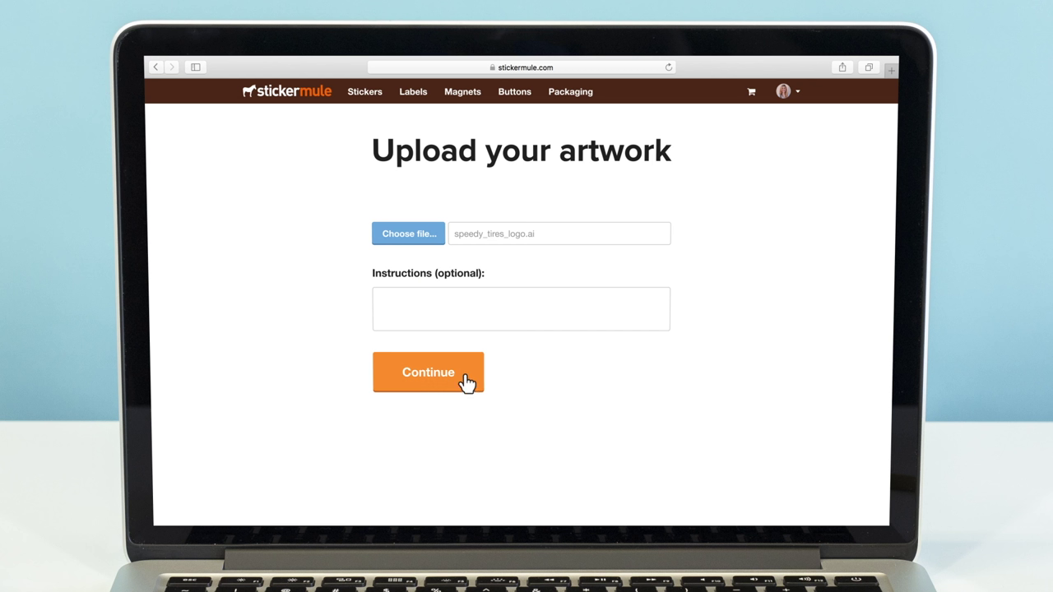
left_click(466, 378)
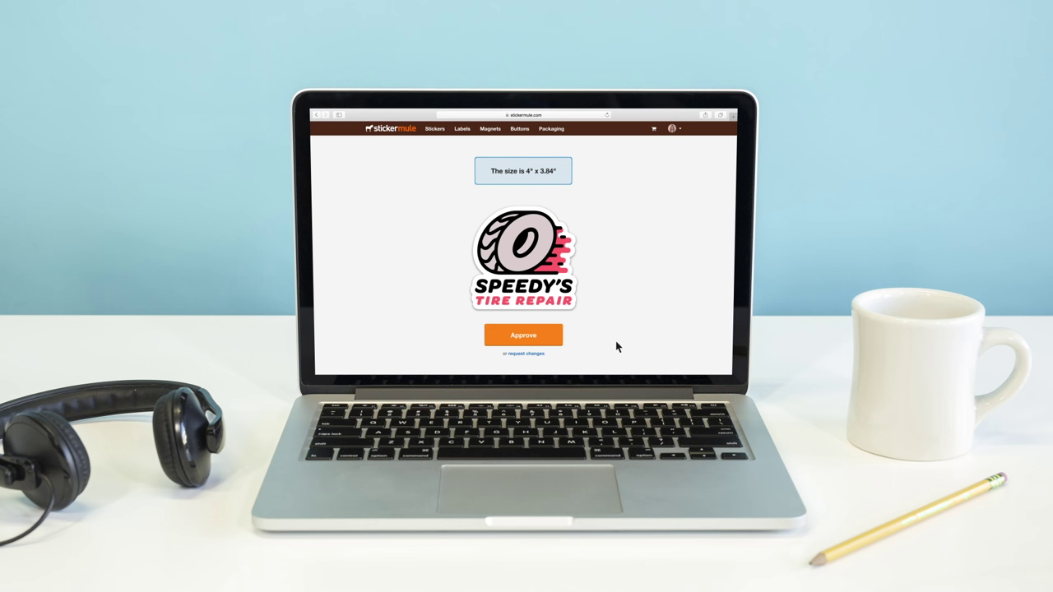
left_click(556, 335)
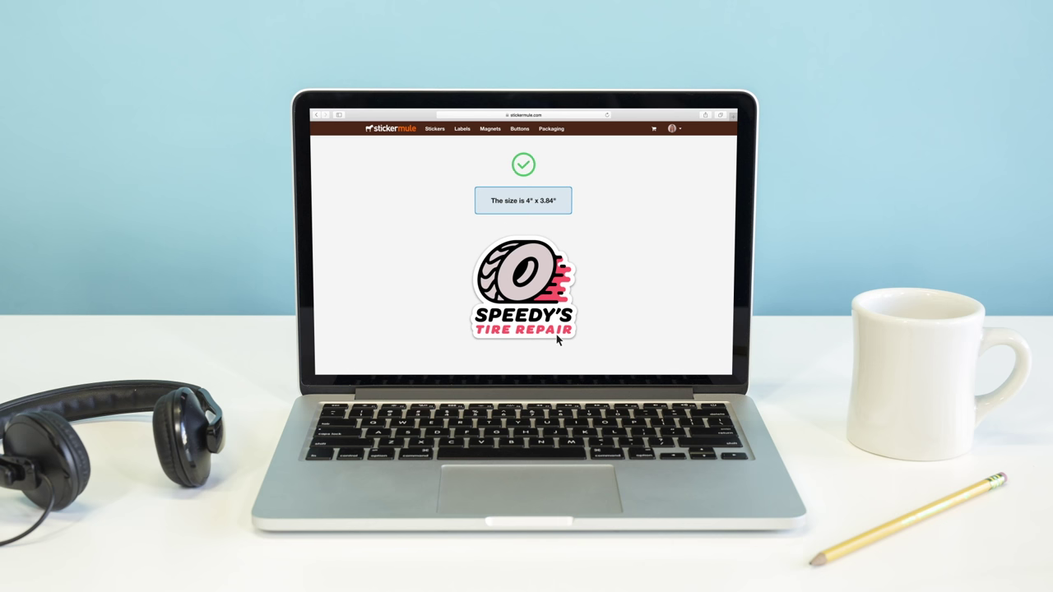